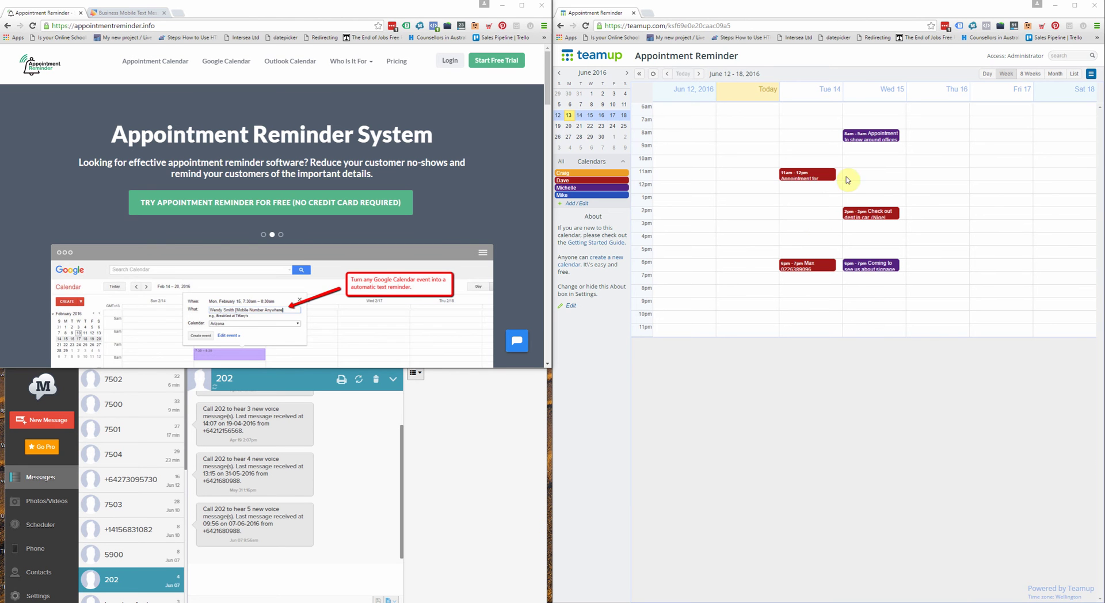
- Check the contact name and phone number on the Tuesday 11am house-leak appointment, then cancel
{"action": "left_click", "coordinate": [805, 175]}
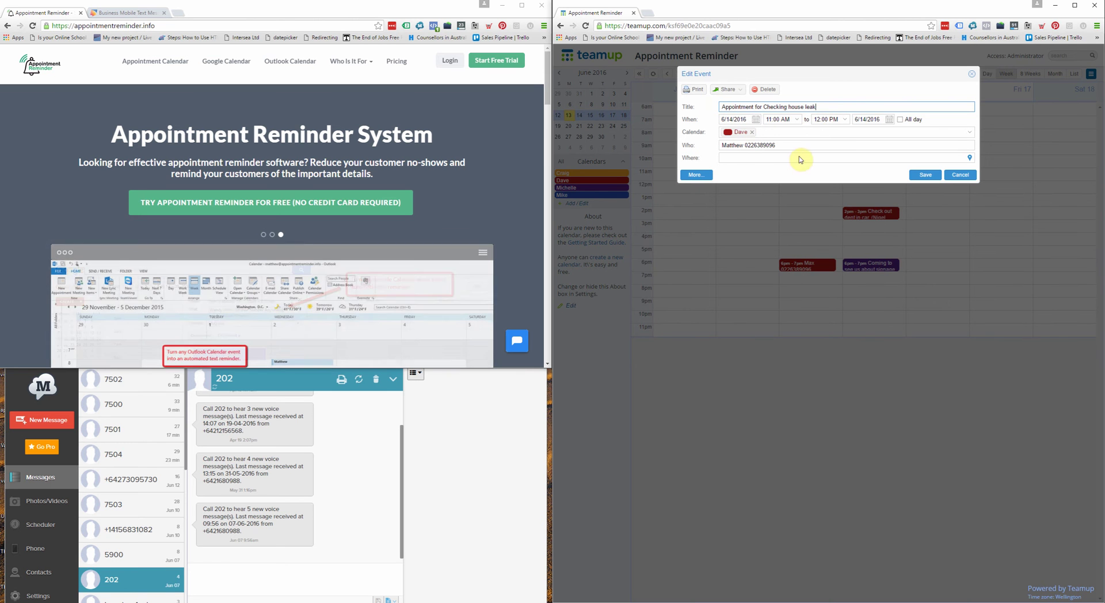
{"action": "left_click_drag", "start_coordinate": [721, 145], "coordinate": [746, 145]}
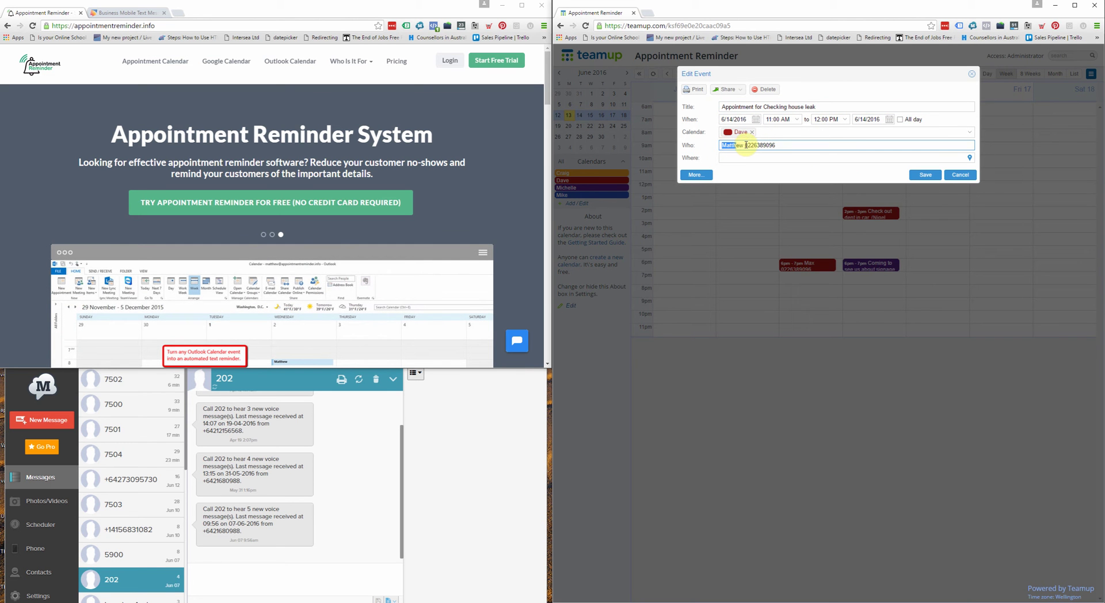
{"action": "left_click", "coordinate": [790, 144]}
{"action": "double_click", "coordinate": [762, 145]}
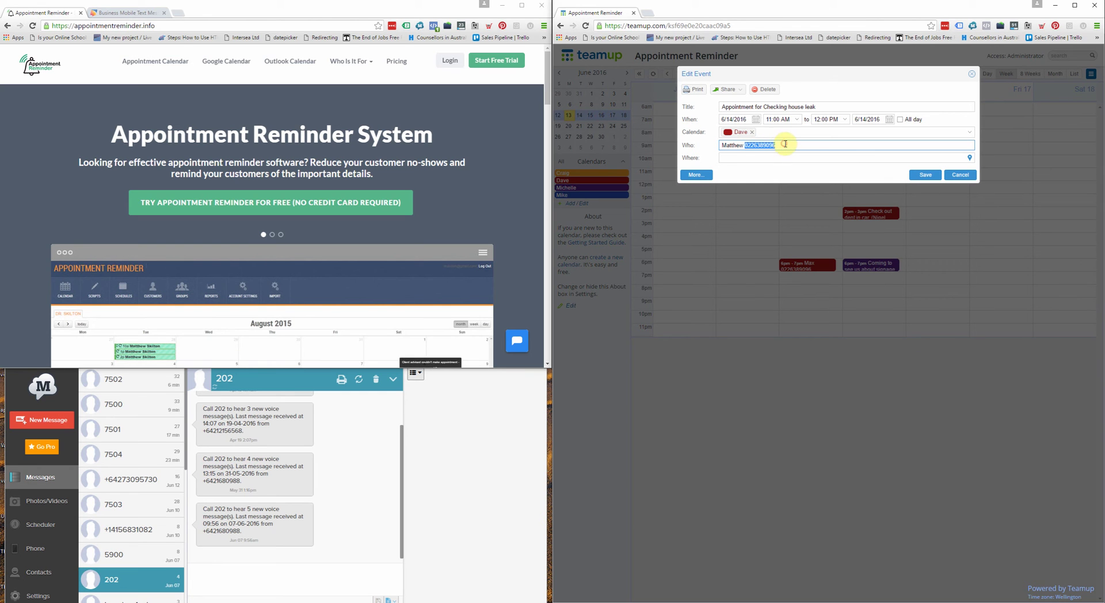
{"action": "left_click", "coordinate": [766, 145]}
{"action": "double_click", "coordinate": [766, 145]}
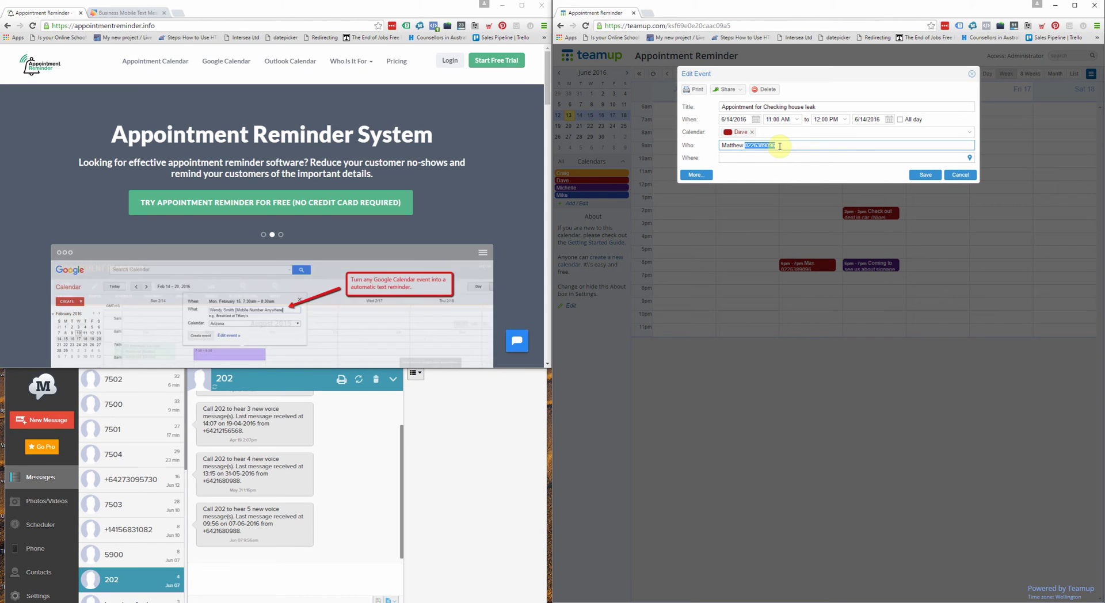
{"action": "left_click", "coordinate": [768, 145]}
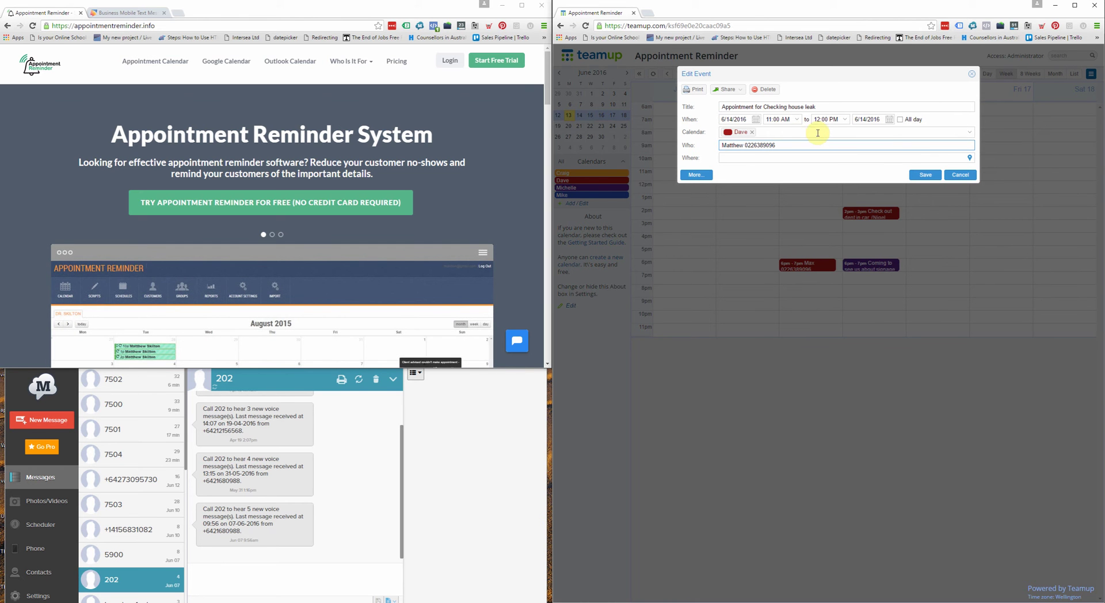
{"action": "left_click", "coordinate": [944, 175]}
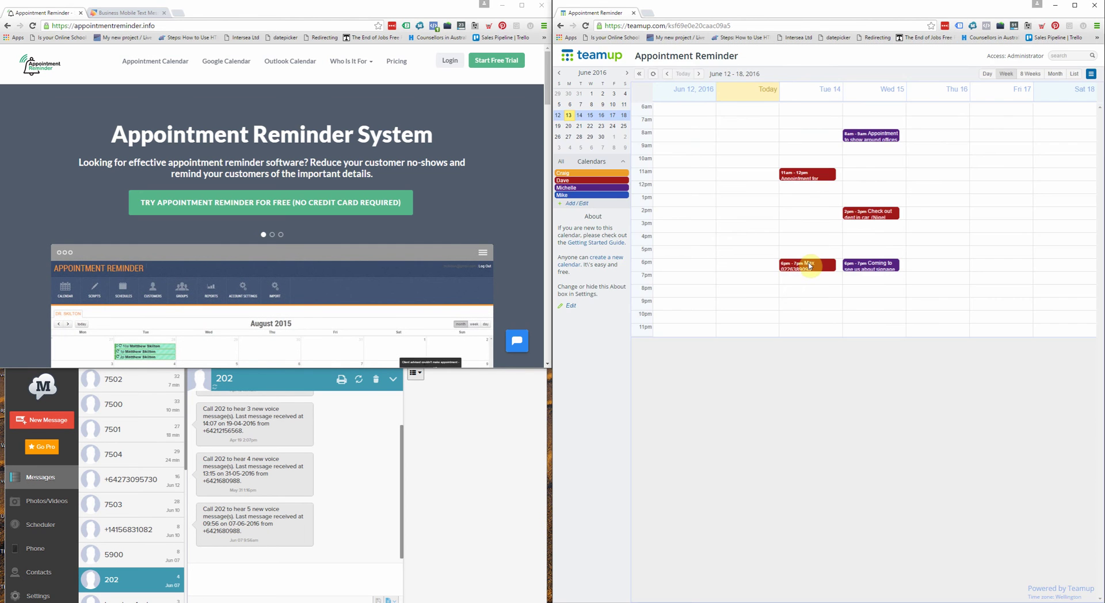
- Review the Tuesday 6–7pm and Wednesday 6–7pm signage appointments, closing each unchanged
{"action": "left_click", "coordinate": [808, 265]}
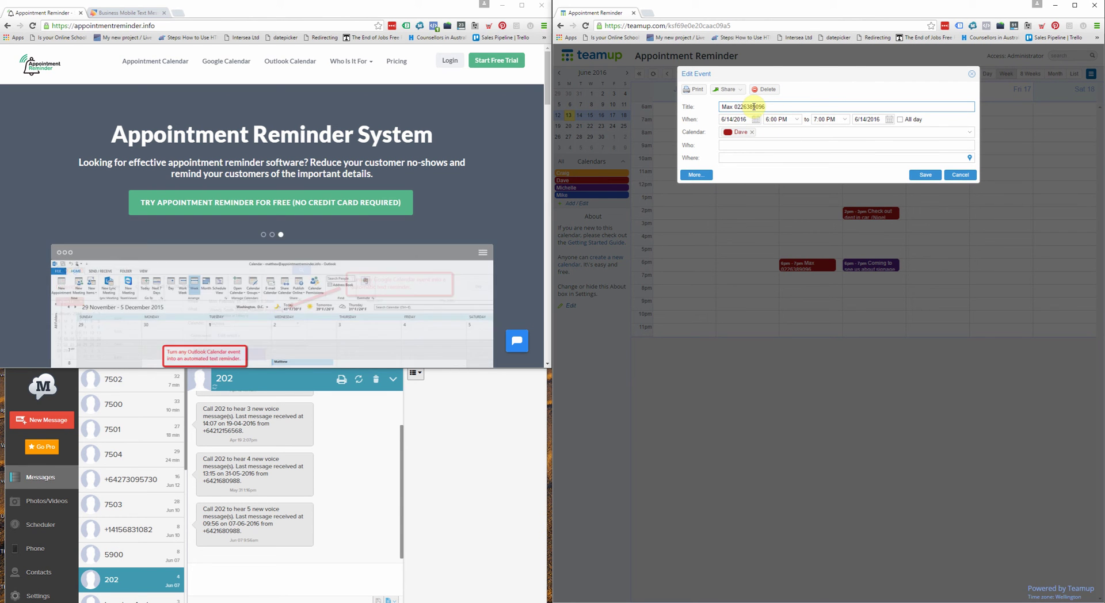
{"action": "left_click", "coordinate": [952, 172]}
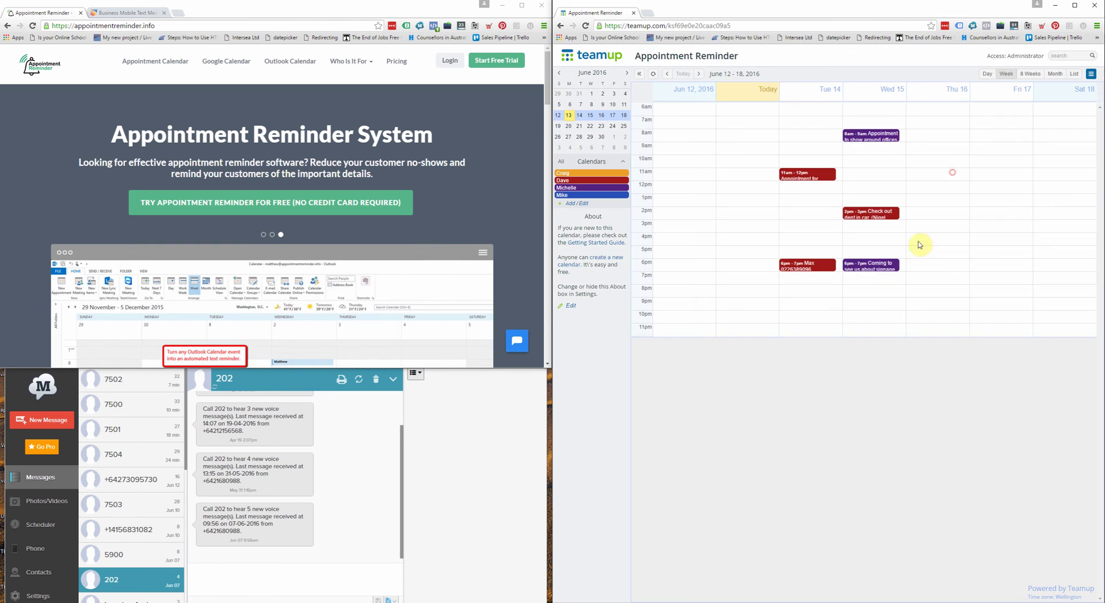
{"action": "left_click", "coordinate": [865, 265]}
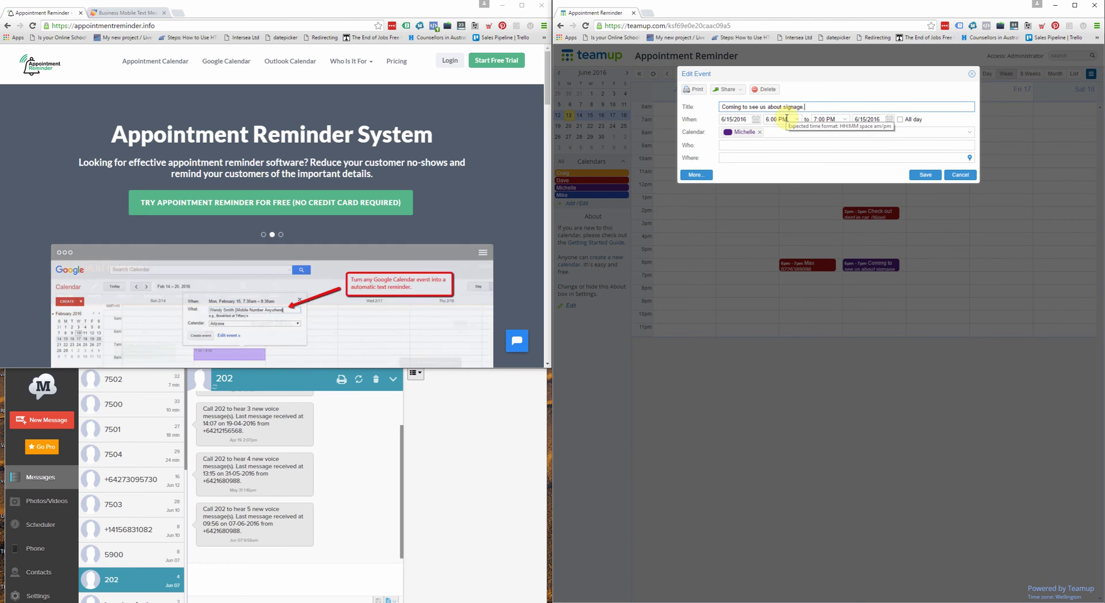
{"action": "left_click", "coordinate": [959, 174]}
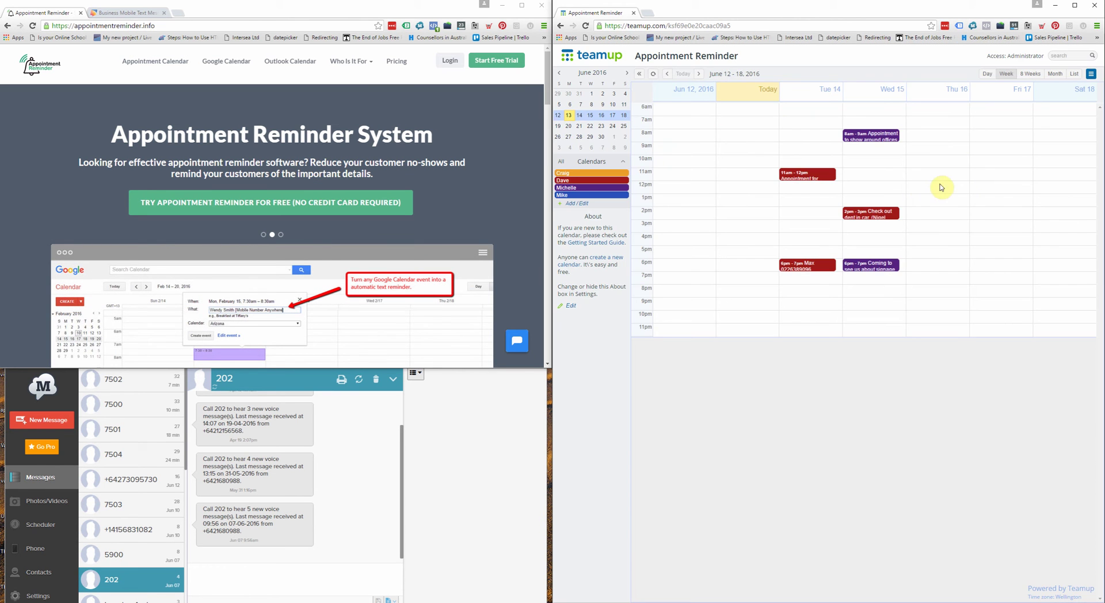
- Save 'Appointment for seeing John' on Thursday 16 June, 12–1pm, for Mike and Craig with contact details
{"action": "left_click", "coordinate": [946, 187]}
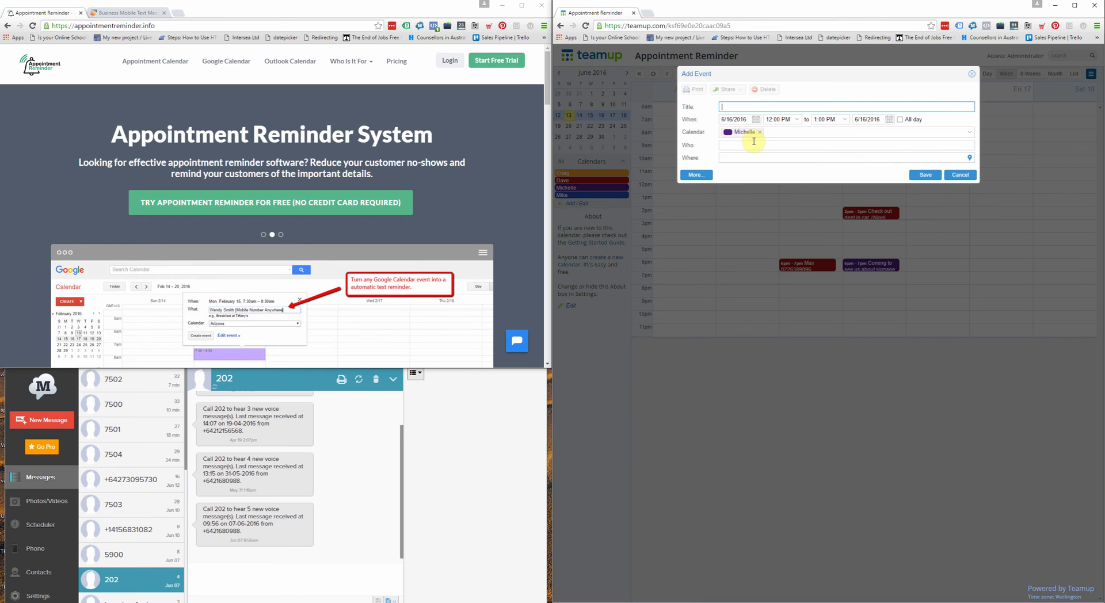
{"action": "type", "text": "Appointment for seeing"}
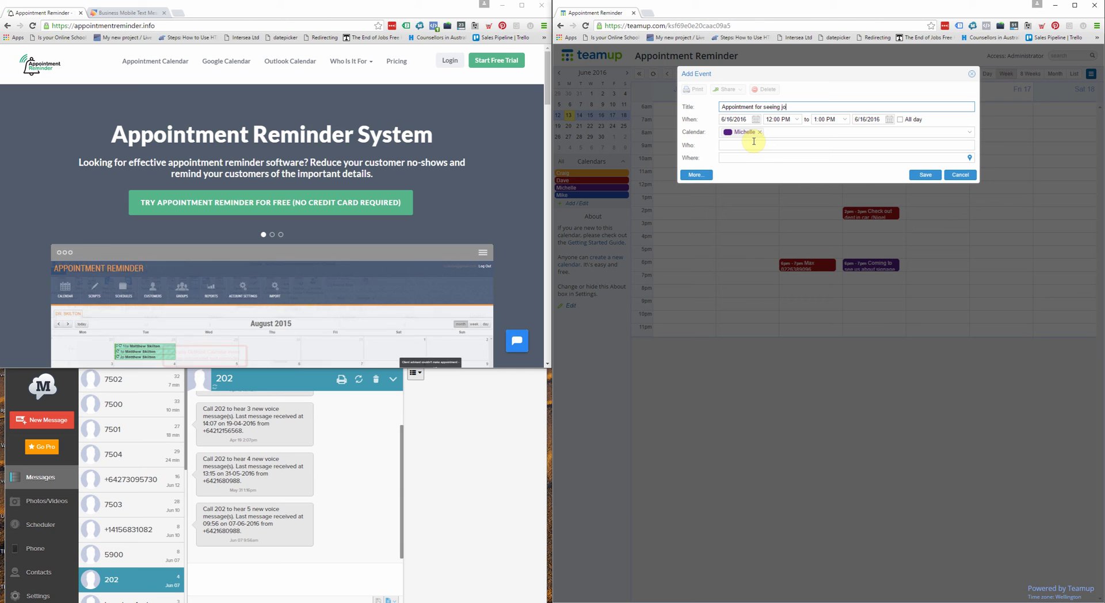
{"action": "type", "text": "jo"}
{"action": "key", "text": "Tab"}
{"action": "key", "text": "Tab"}
{"action": "key", "text": "Tab"}
{"action": "key", "text": "Tab"}
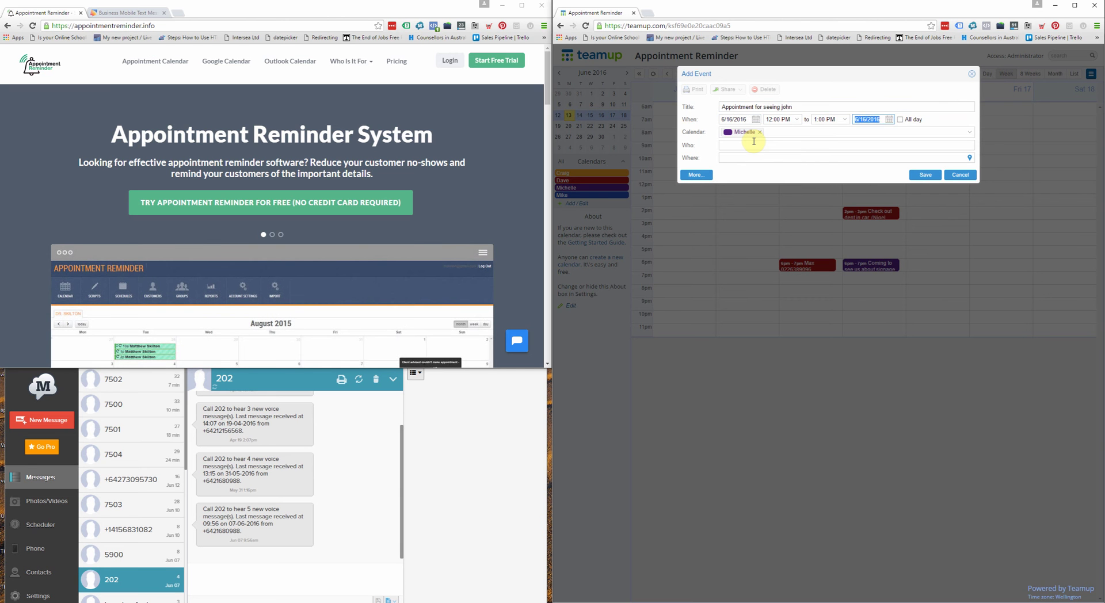
{"action": "key", "text": "Tab"}
{"action": "key", "text": "Tab"}
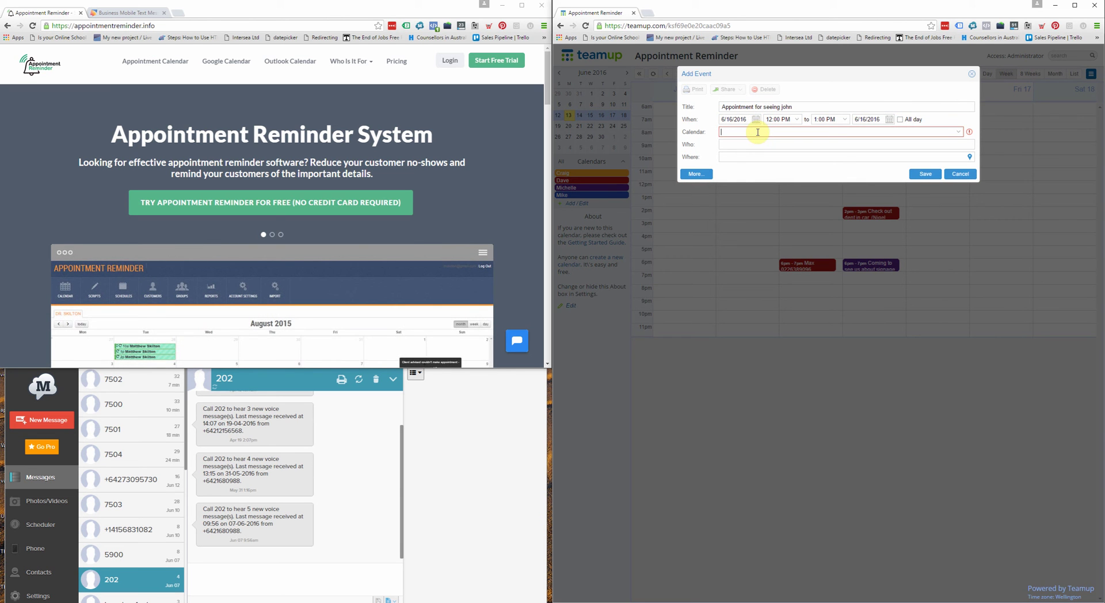
{"action": "left_click", "coordinate": [760, 131]}
{"action": "left_click", "coordinate": [739, 176]}
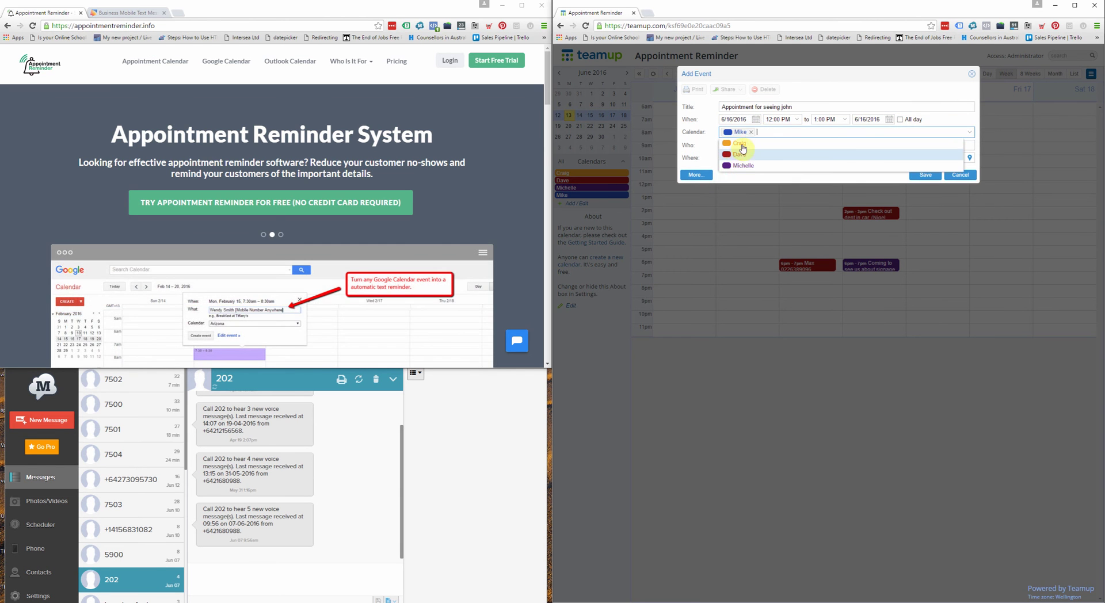
{"action": "left_click", "coordinate": [772, 145]}
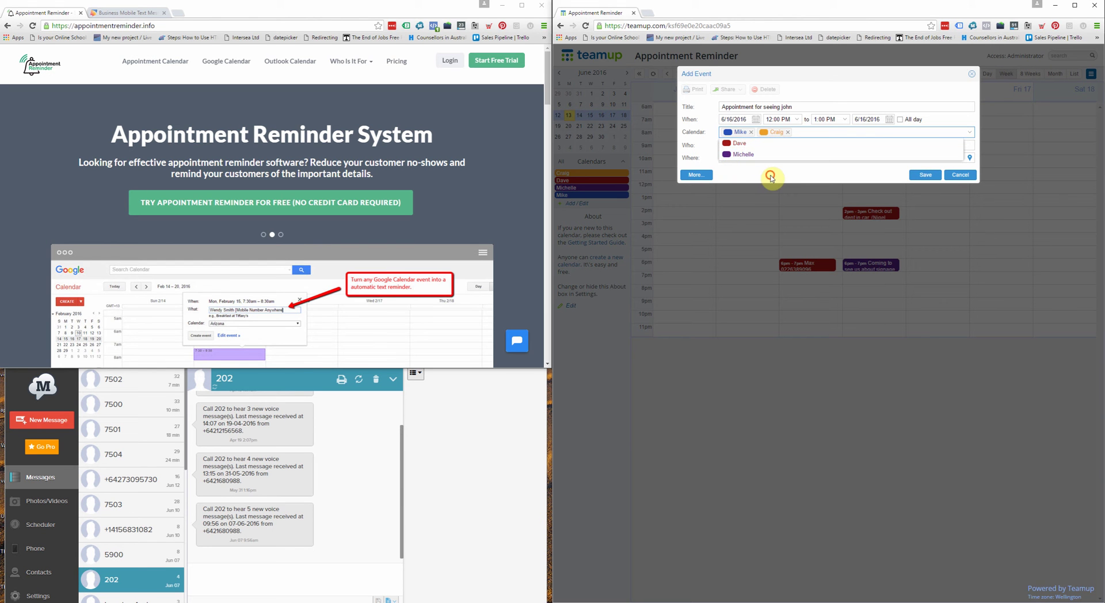
{"action": "left_click", "coordinate": [776, 166]}
{"action": "left_click", "coordinate": [752, 151]}
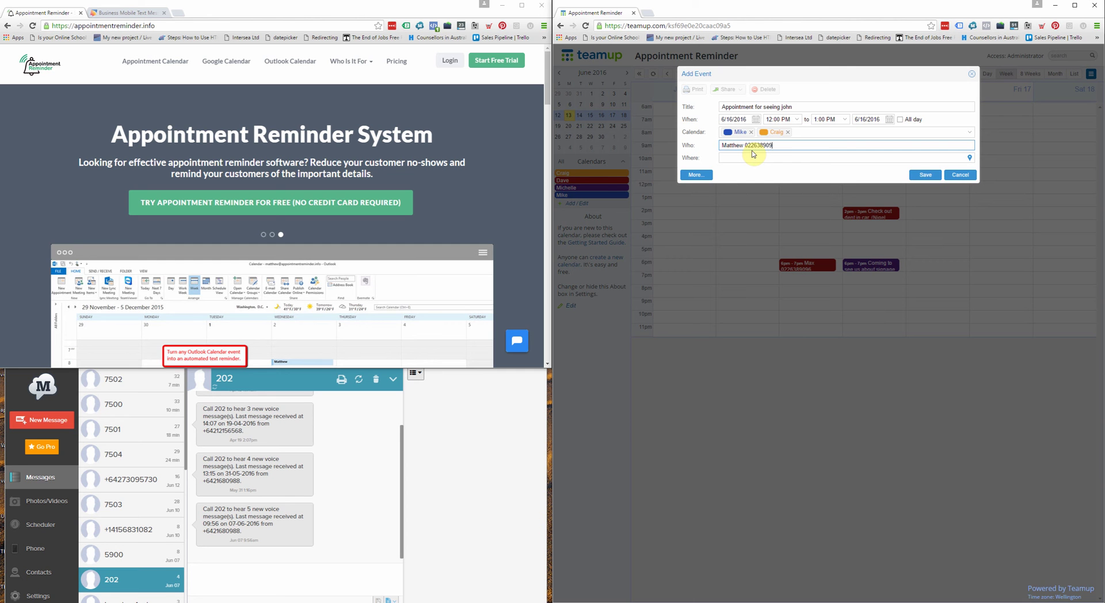
{"action": "type", "text": "6"}
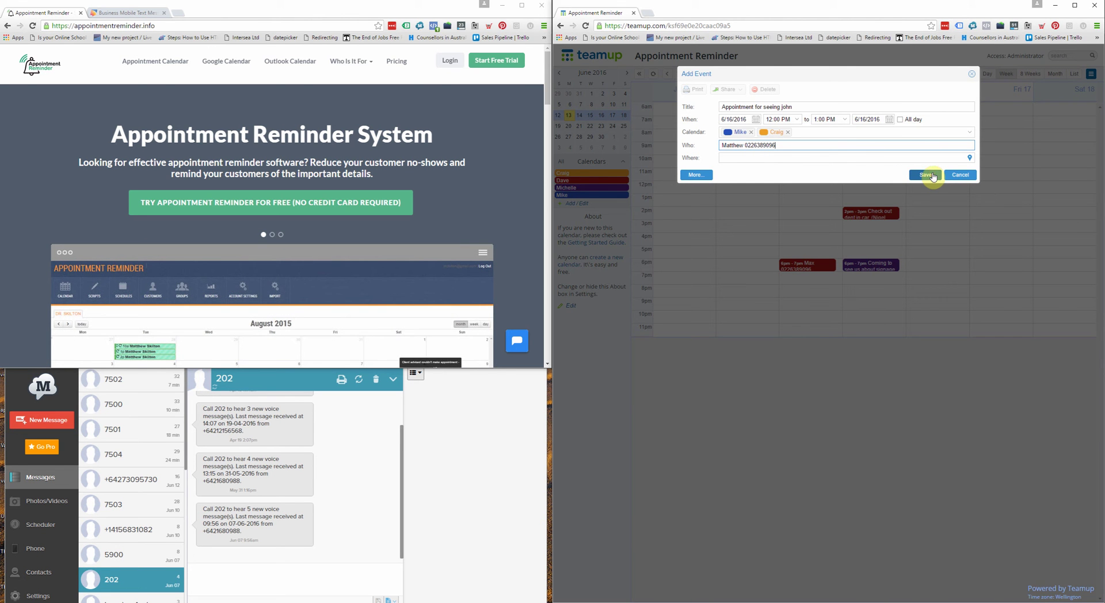
{"action": "left_click", "coordinate": [923, 174]}
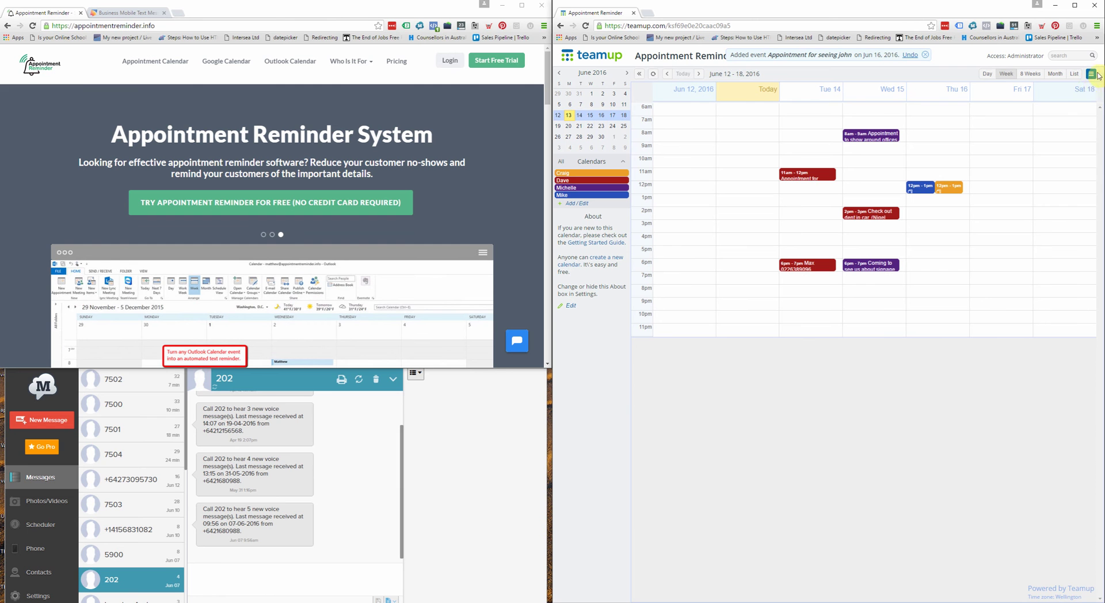
- Copy the All Calendars address from Teamup's iCalendar Feeds preferences
{"action": "left_click", "coordinate": [1091, 75]}
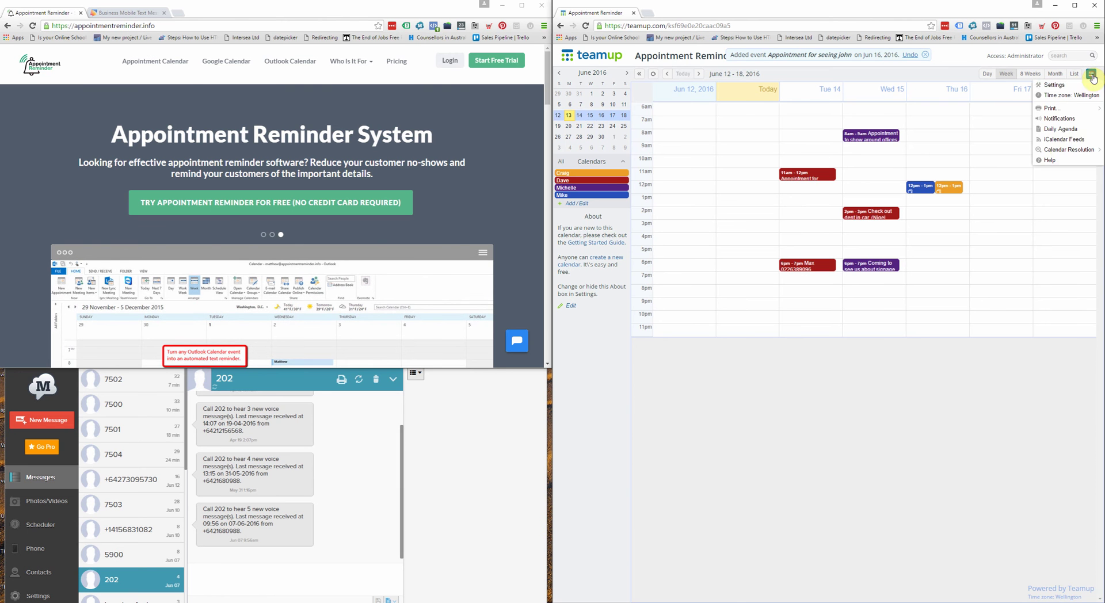
{"action": "left_click", "coordinate": [1068, 141]}
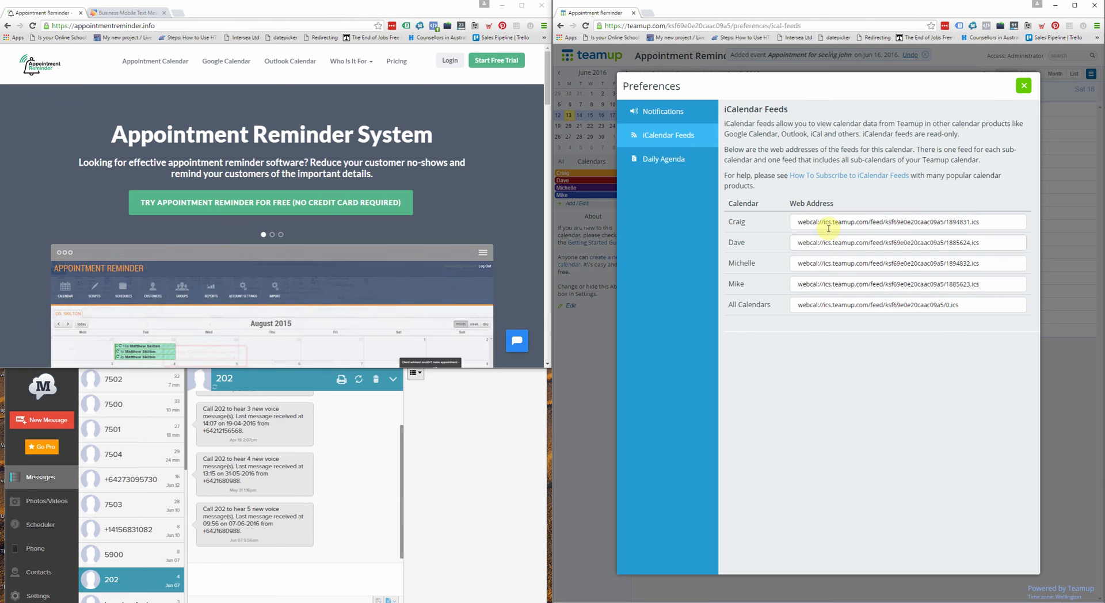
{"action": "left_click", "coordinate": [797, 305]}
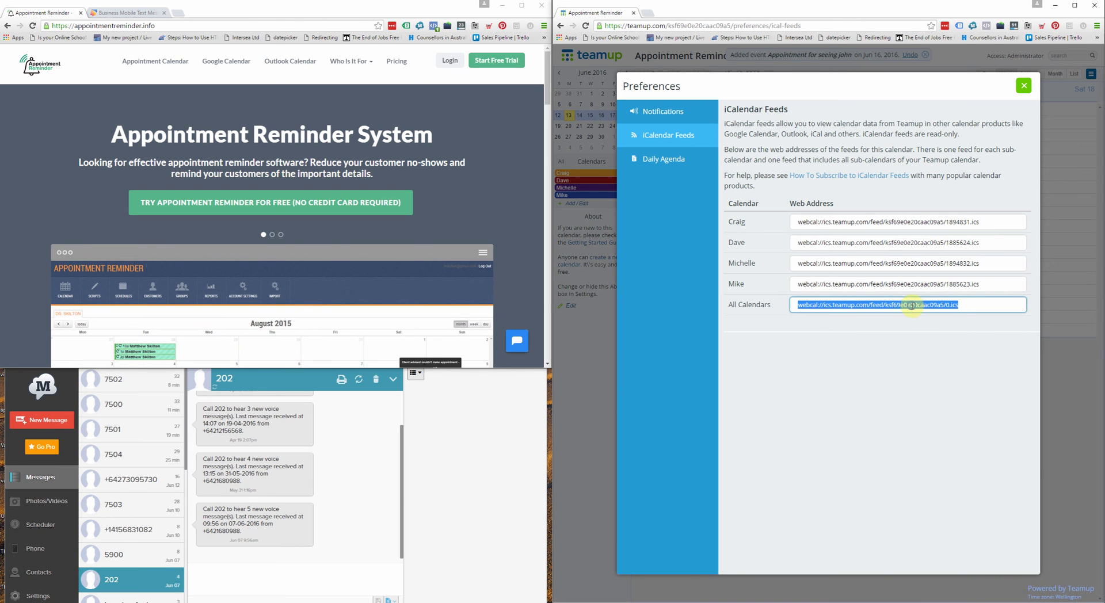
{"action": "right_click", "coordinate": [911, 305]}
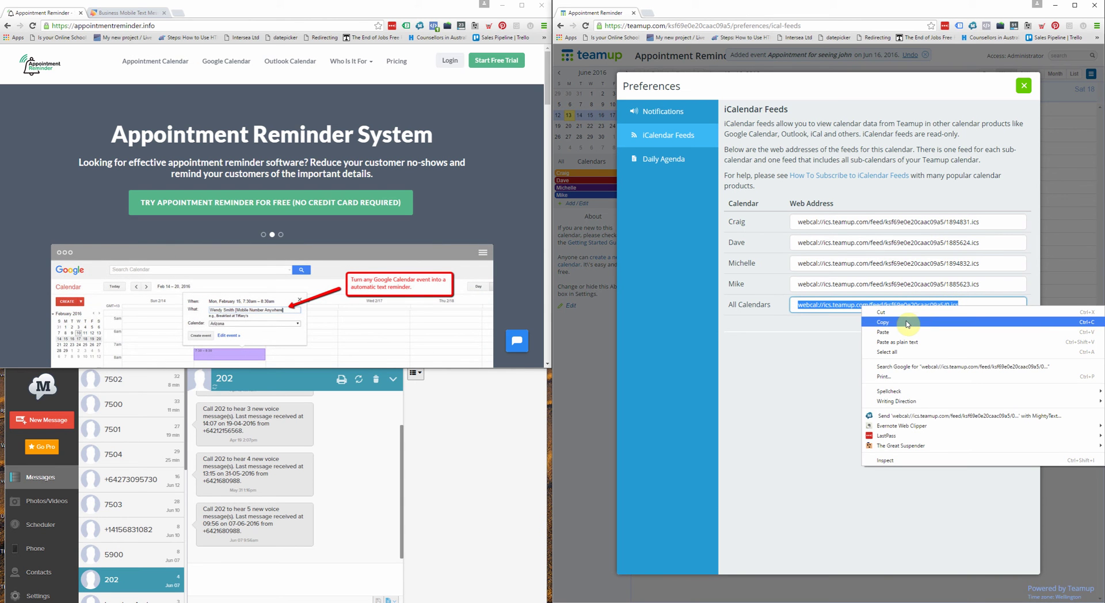
{"action": "left_click", "coordinate": [841, 338]}
{"action": "left_click", "coordinate": [869, 304]}
{"action": "right_click", "coordinate": [869, 305]}
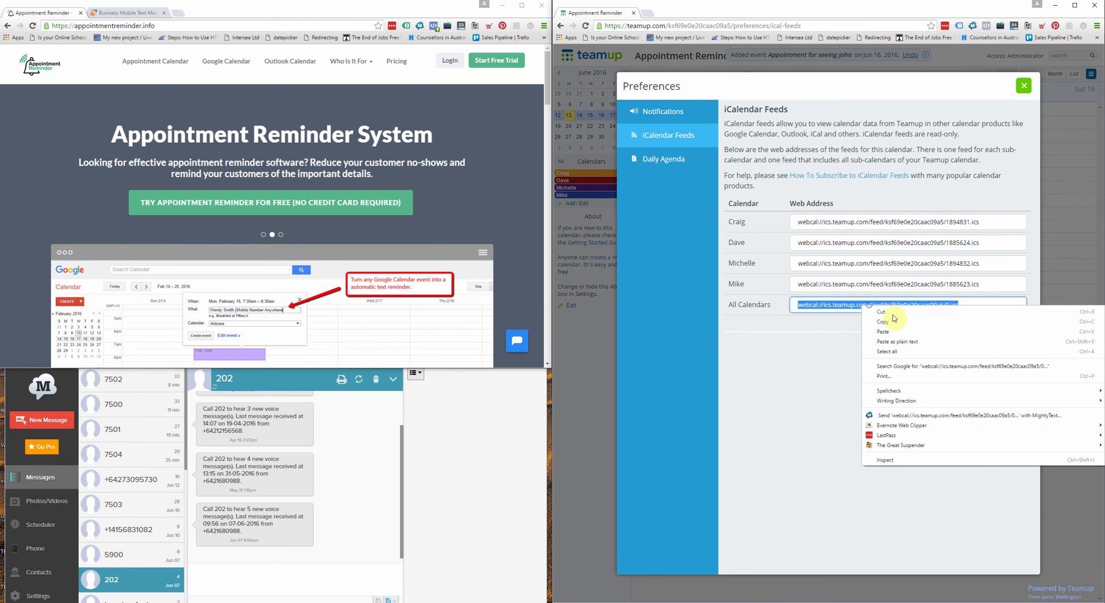
{"action": "left_click", "coordinate": [897, 321]}
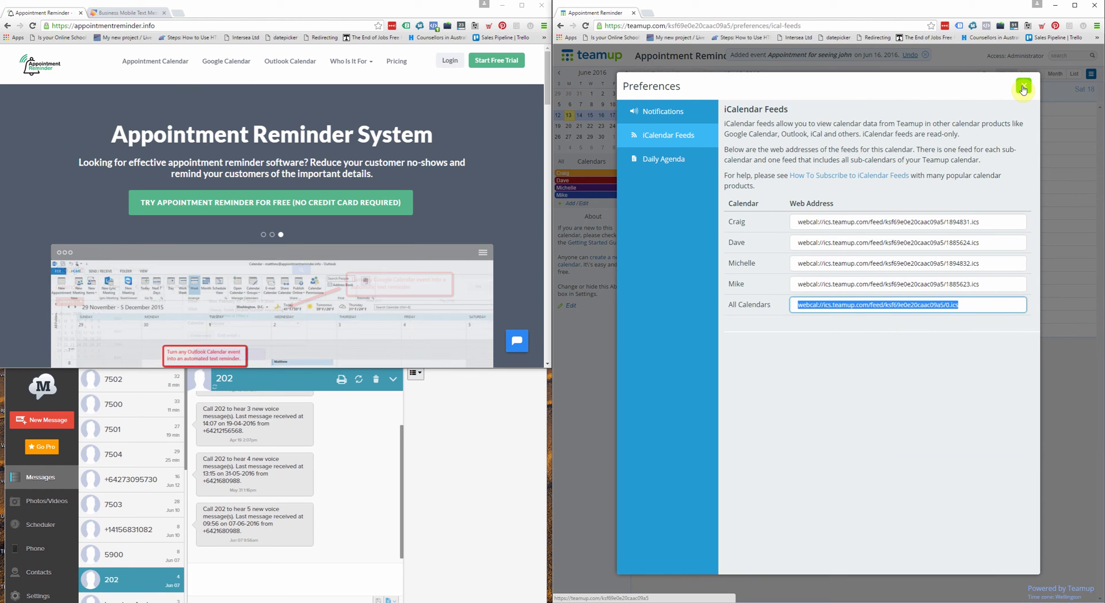
- Close Teamup preferences and log in to Appointment Reminder with the saved credentials
{"action": "left_click", "coordinate": [1023, 87]}
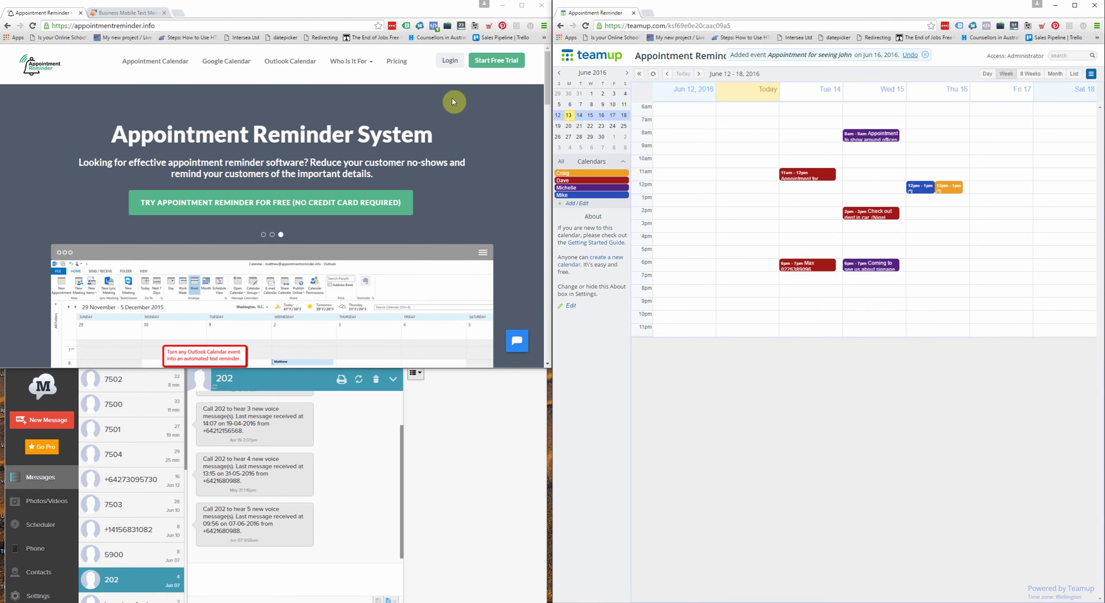
{"action": "left_click", "coordinate": [449, 63]}
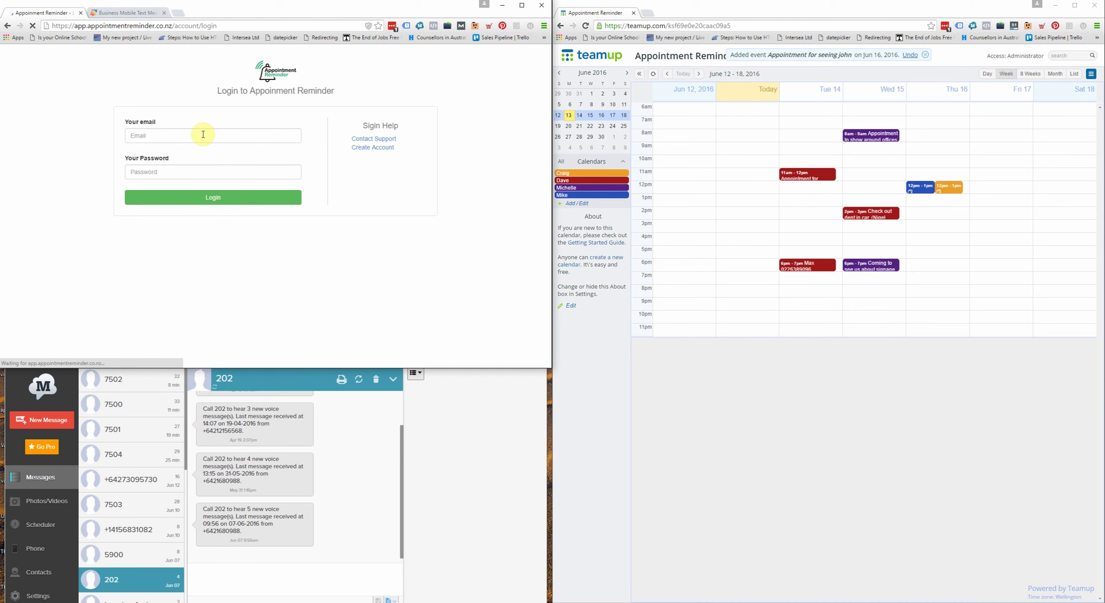
{"action": "left_click", "coordinate": [205, 198]}
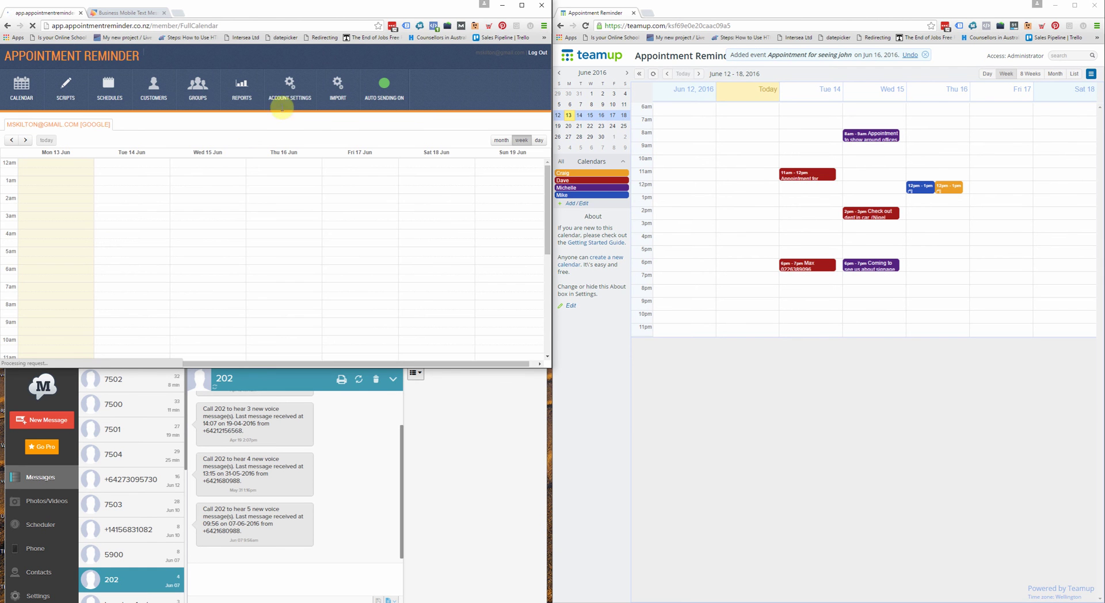
{"action": "left_click", "coordinate": [289, 91]}
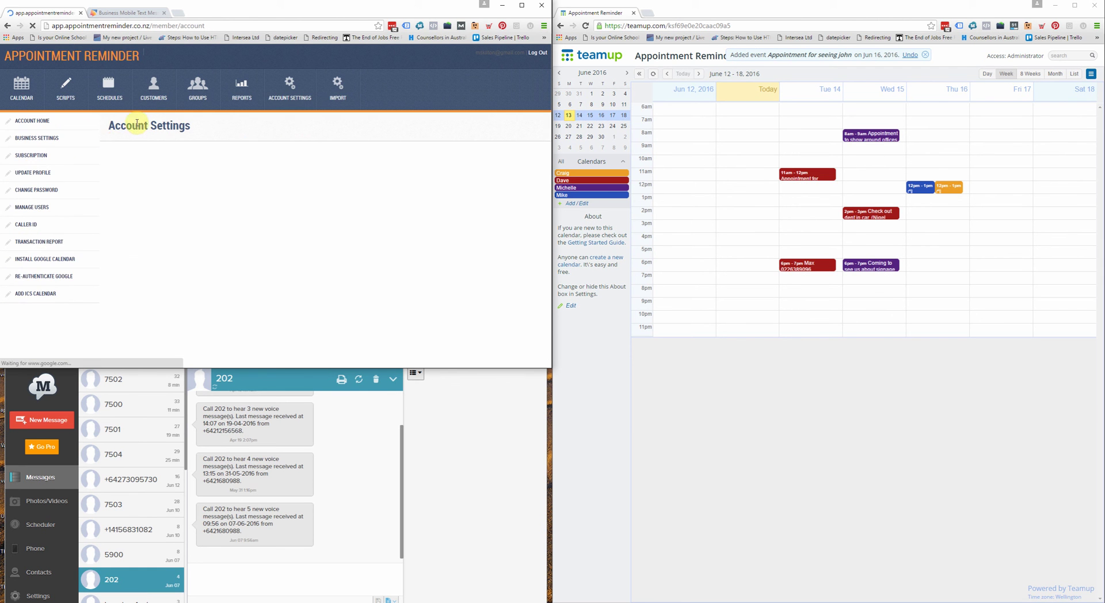
- Add the pasted Teamup webcal feed as an ICS calendar using Default Script 1
{"action": "left_click", "coordinate": [45, 294]}
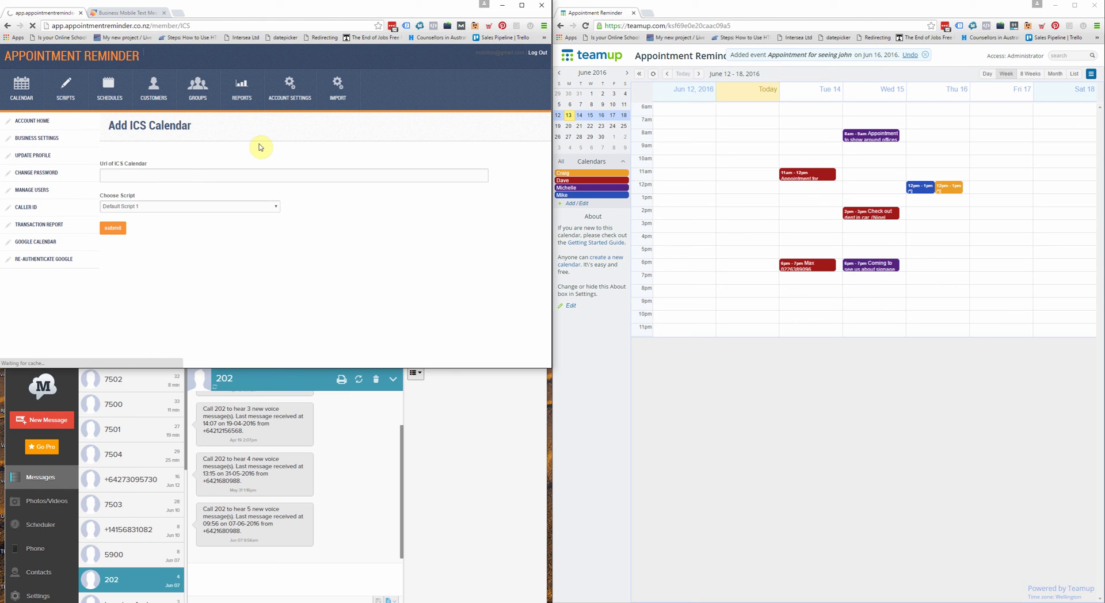
{"action": "left_click", "coordinate": [182, 174]}
{"action": "key", "text": "ctrl+v"}
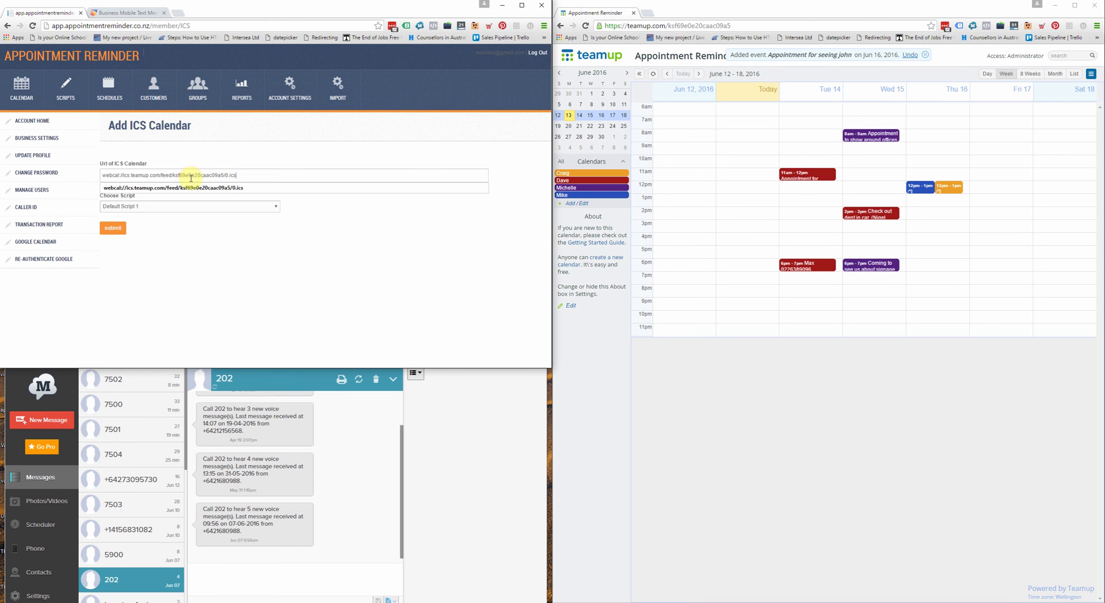
{"action": "left_click", "coordinate": [320, 245]}
{"action": "left_click", "coordinate": [115, 228]}
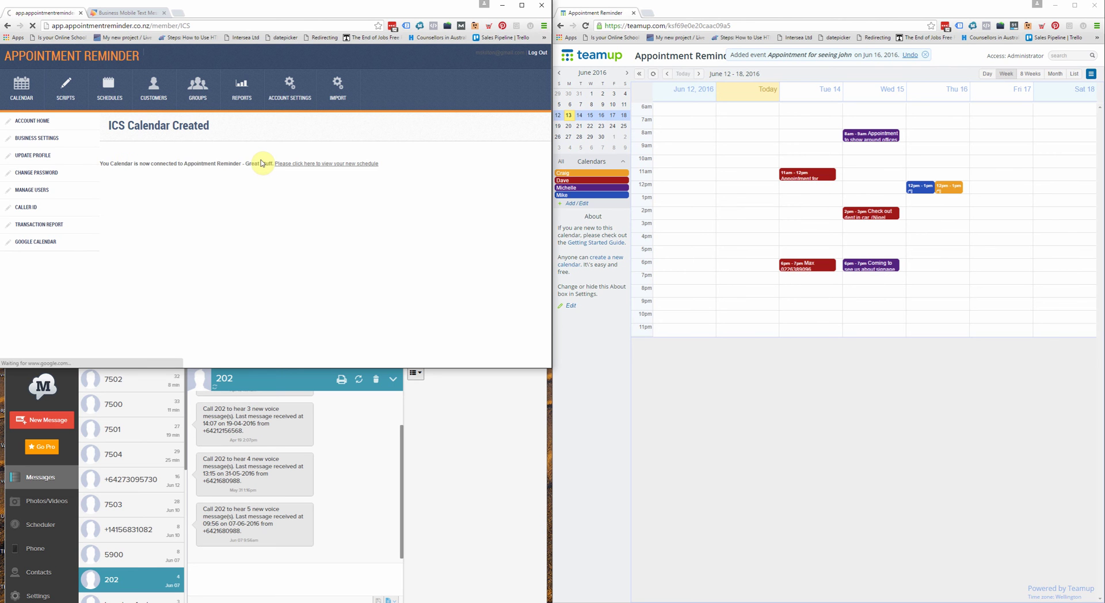
- Open the new schedule's Jun 13–19 week and inspect the Tue 14 11:00 appointment
{"action": "left_click", "coordinate": [315, 166]}
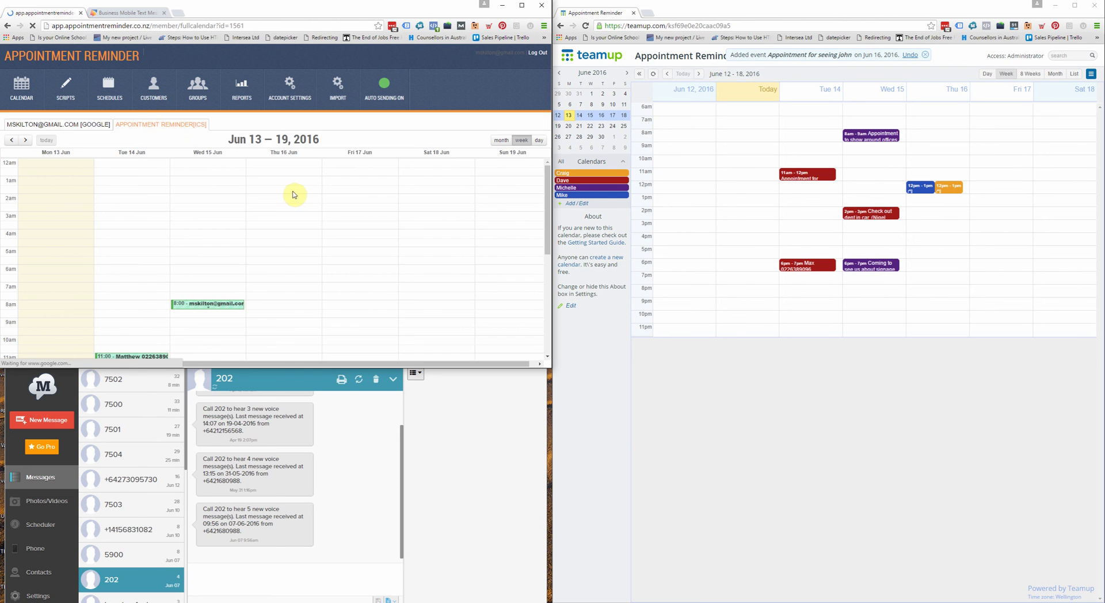
{"action": "scroll", "coordinate": [296, 202], "scroll_direction": "down", "scroll_amount": 5}
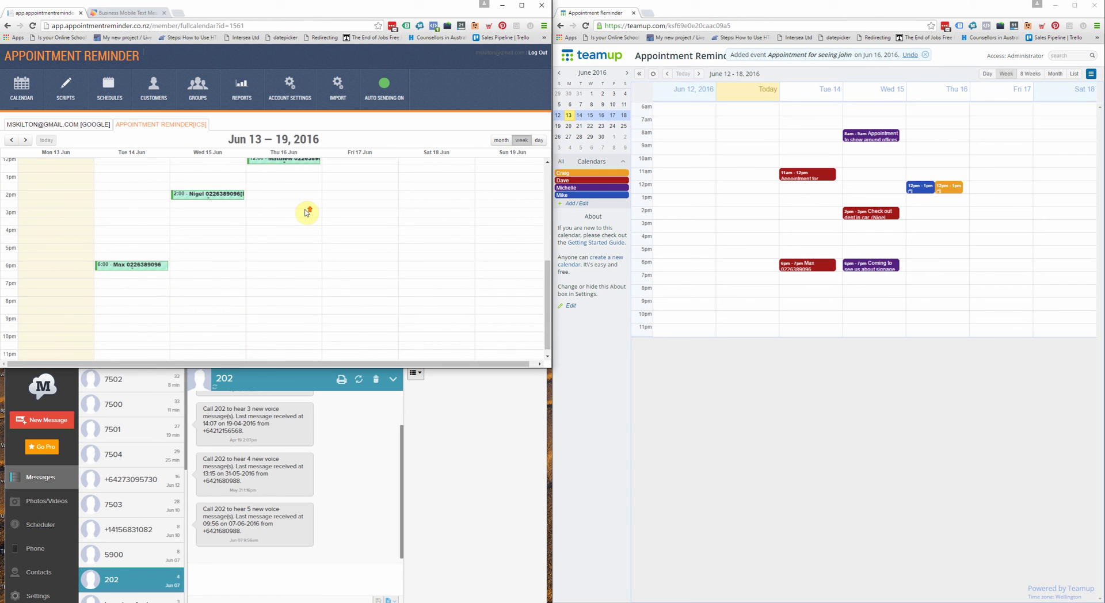
{"action": "scroll", "coordinate": [307, 212], "scroll_direction": "up", "scroll_amount": 3}
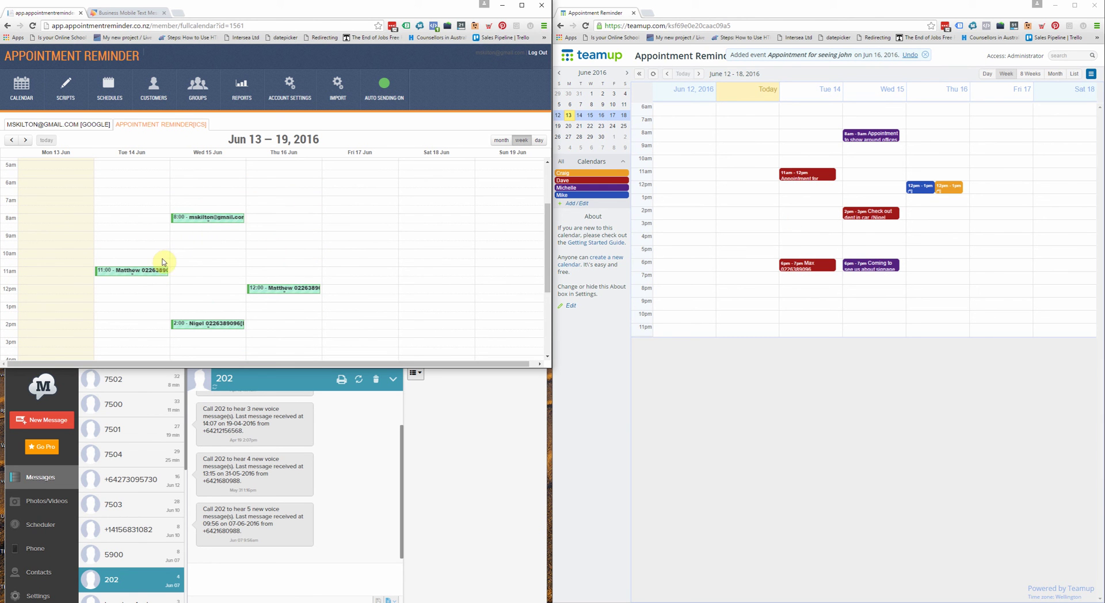
{"action": "scroll", "coordinate": [156, 250], "scroll_direction": "down", "scroll_amount": 1}
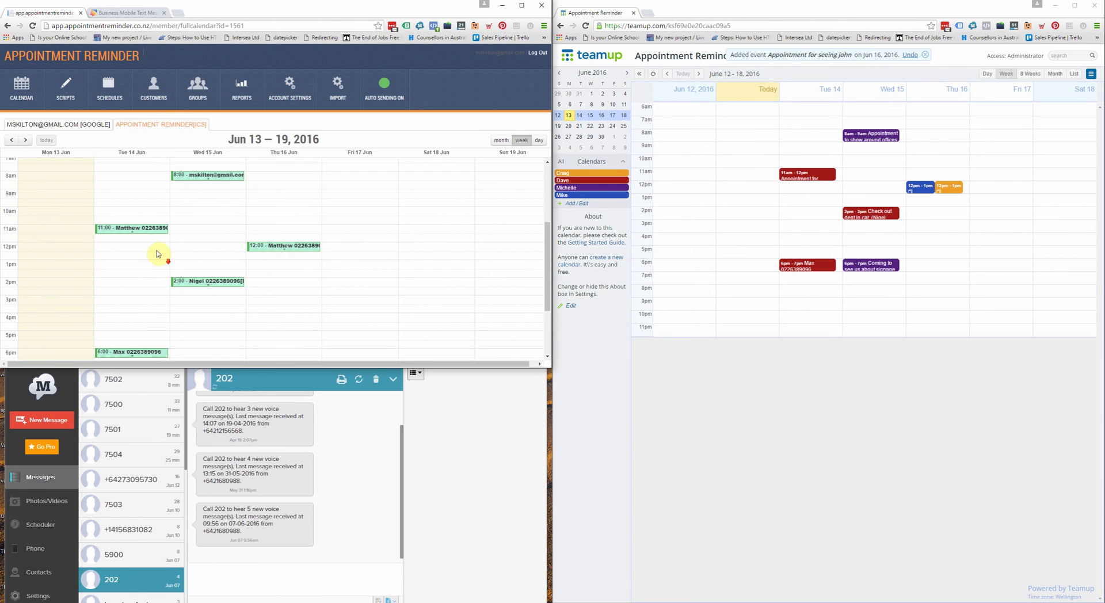
{"action": "left_click", "coordinate": [133, 228]}
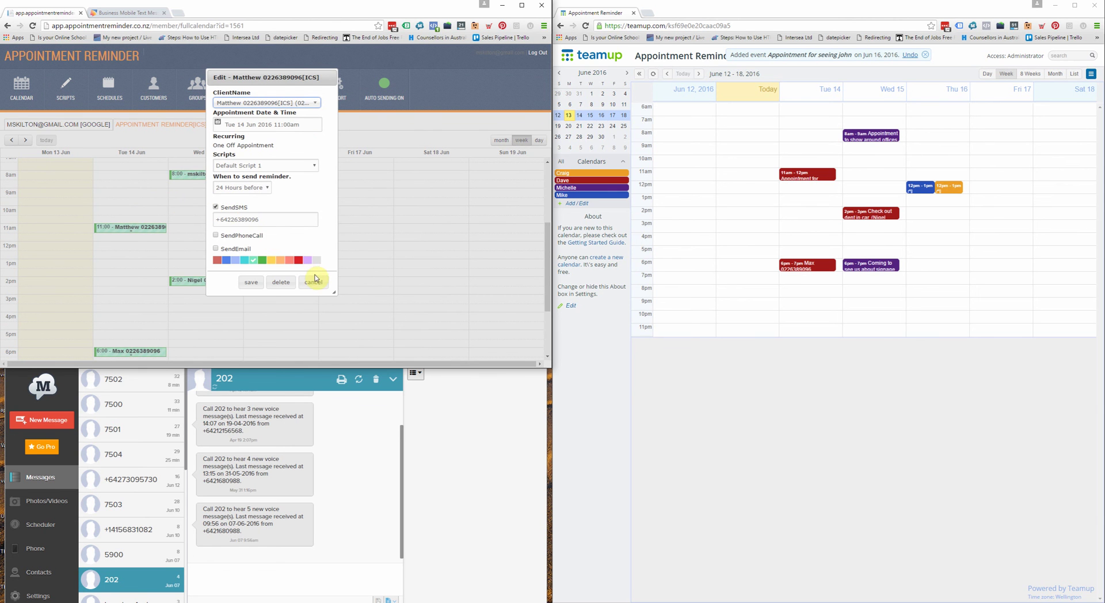
{"action": "left_click", "coordinate": [321, 287]}
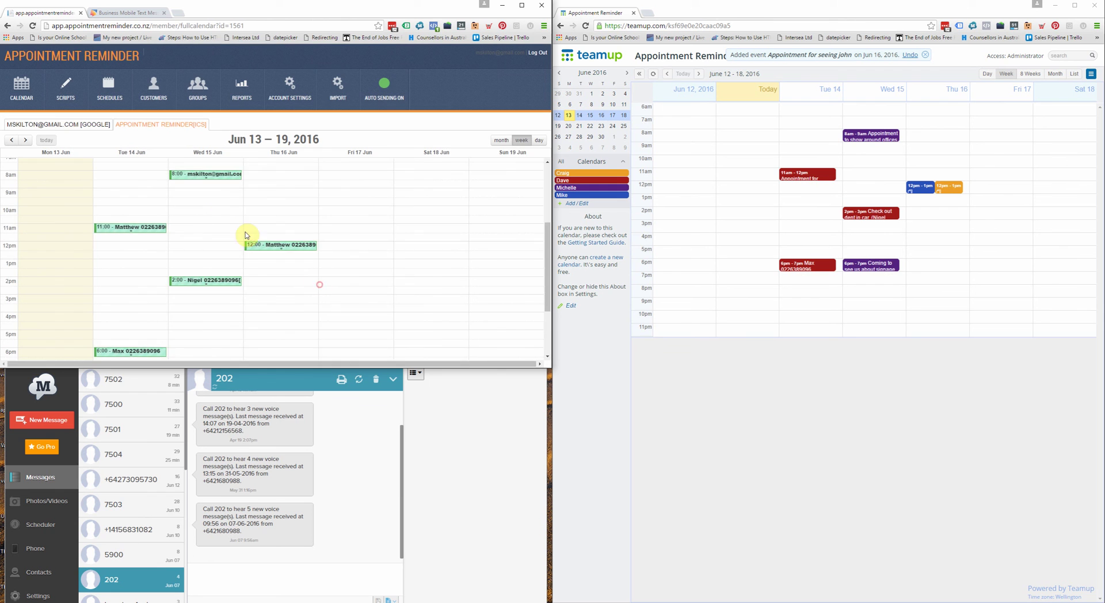
{"action": "scroll", "coordinate": [222, 225], "scroll_direction": "up", "scroll_amount": 1}
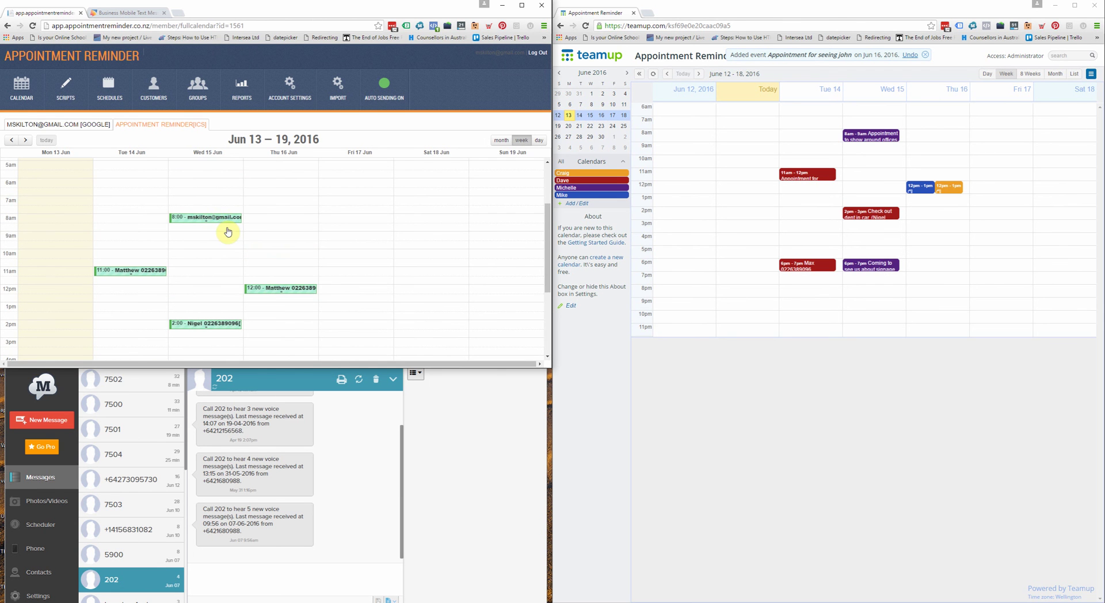
- Compare the Wed 15 8:00 appointment's phone number with its Teamup event, closing both unchanged
{"action": "left_click", "coordinate": [236, 220]}
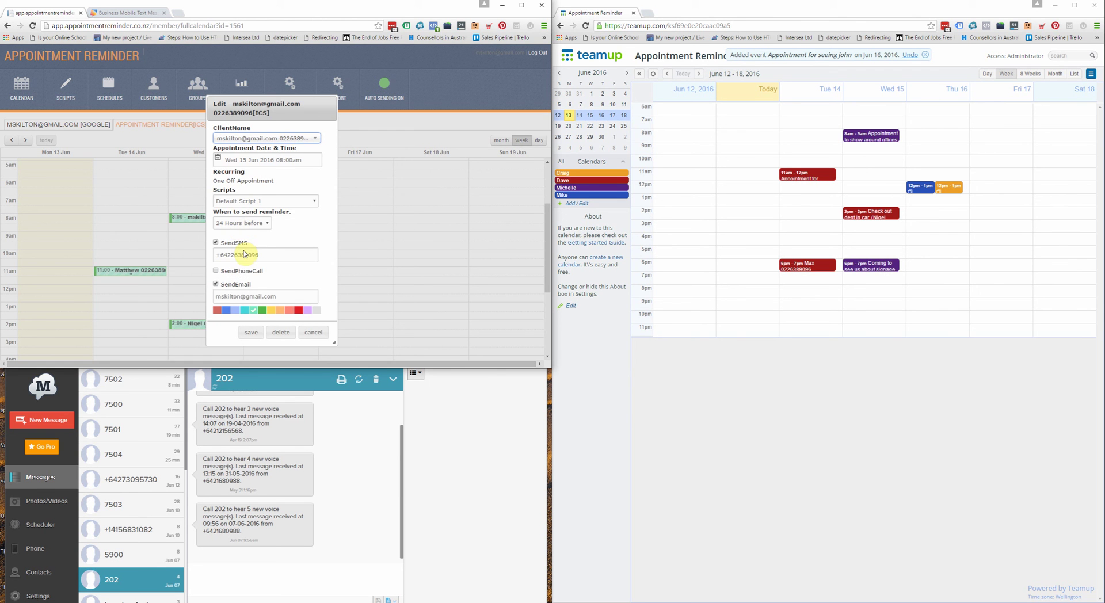
{"action": "left_click", "coordinate": [870, 135]}
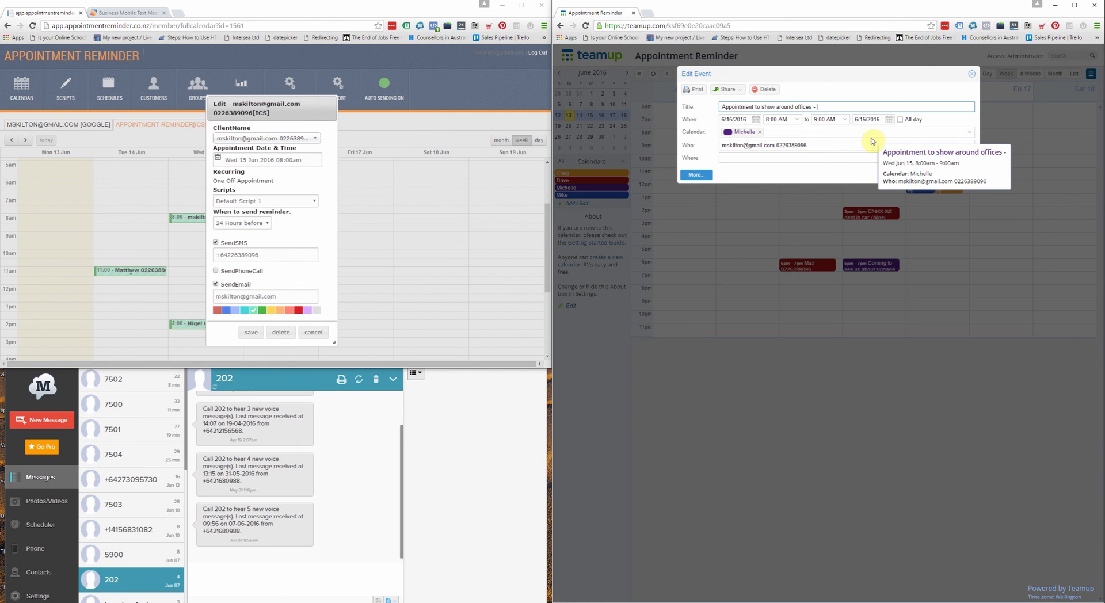
{"action": "double_click", "coordinate": [792, 145]}
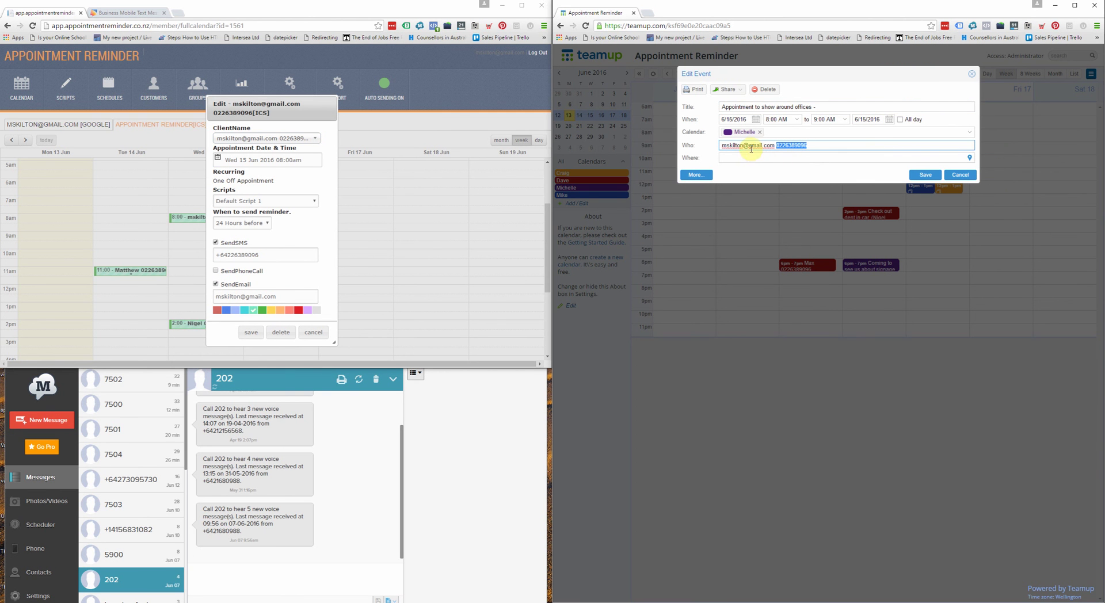
{"action": "left_click", "coordinate": [959, 175]}
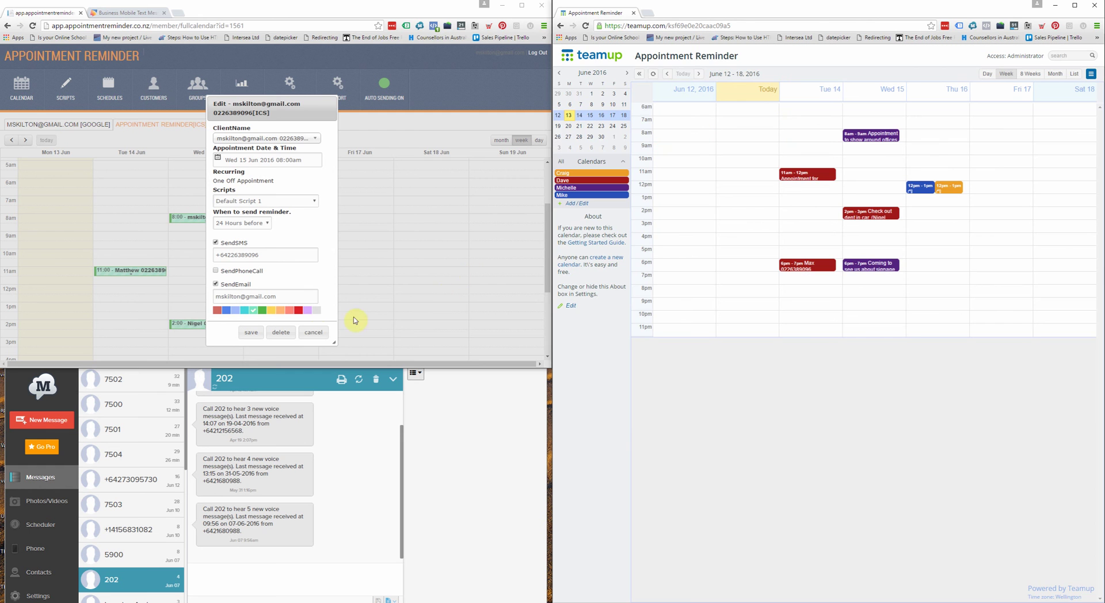
{"action": "left_click", "coordinate": [313, 332]}
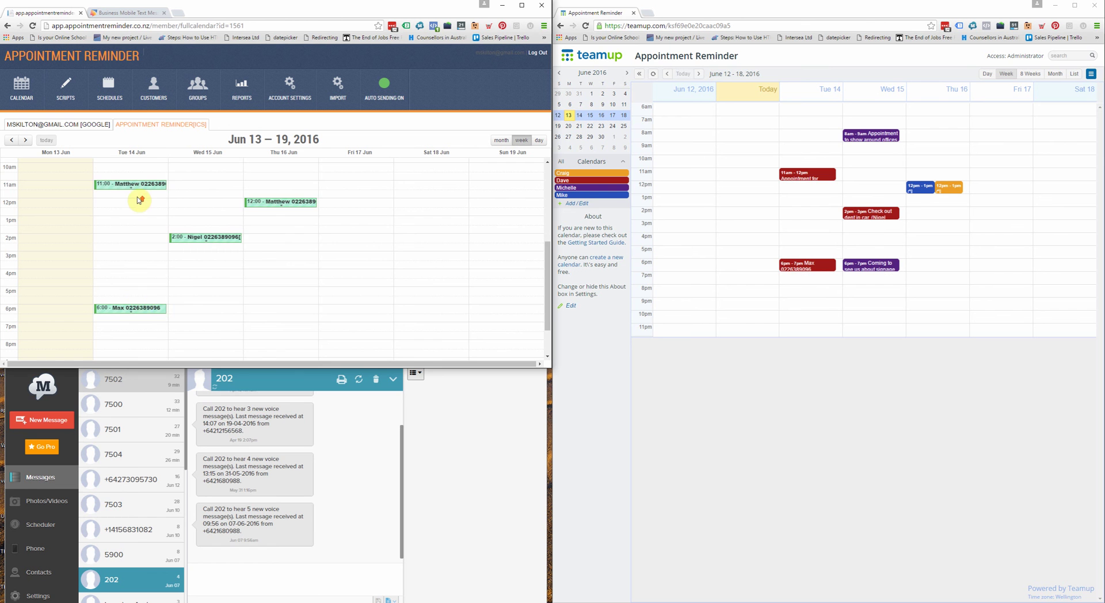
- Open the 7503 conversation in MightyText to read the 14 June 11:00 reminder
{"action": "scroll", "coordinate": [139, 228], "scroll_direction": "up", "scroll_amount": 1}
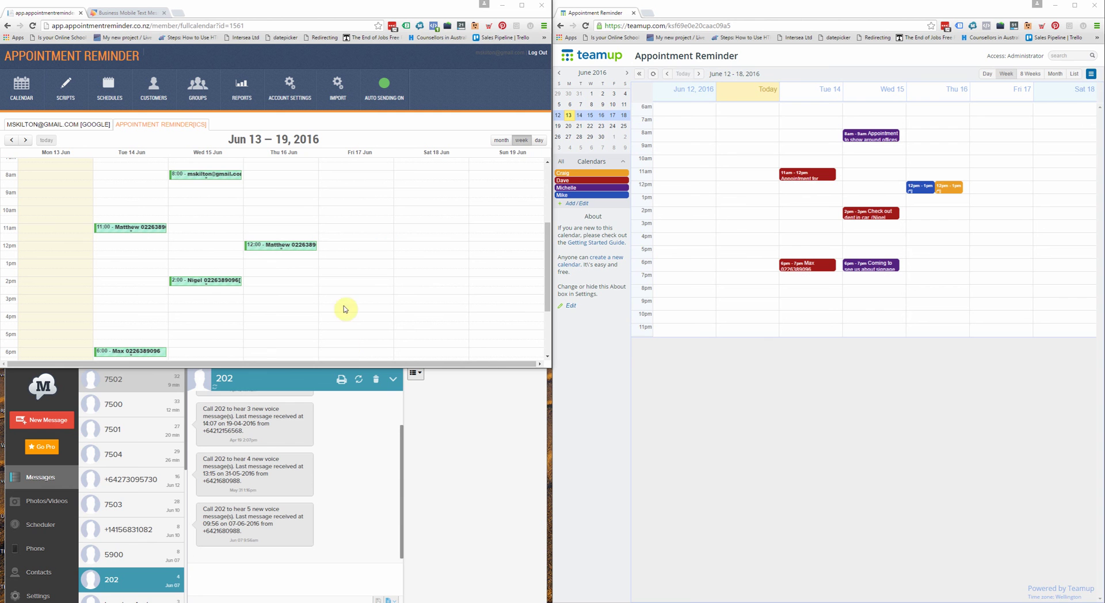
{"action": "scroll", "coordinate": [230, 403], "scroll_direction": "up", "scroll_amount": 1}
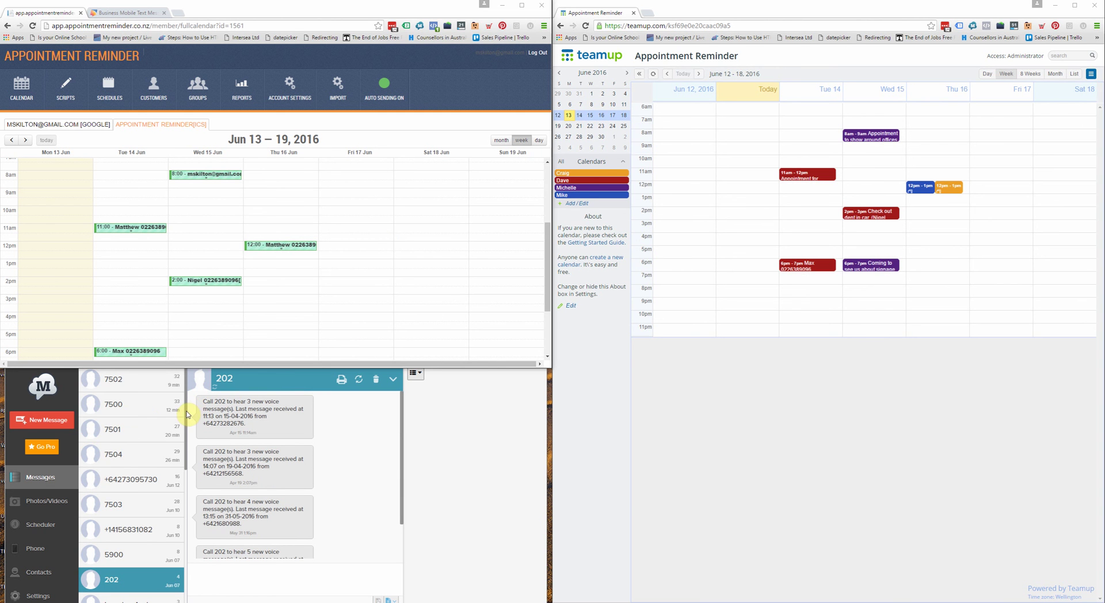
{"action": "left_click", "coordinate": [182, 397]}
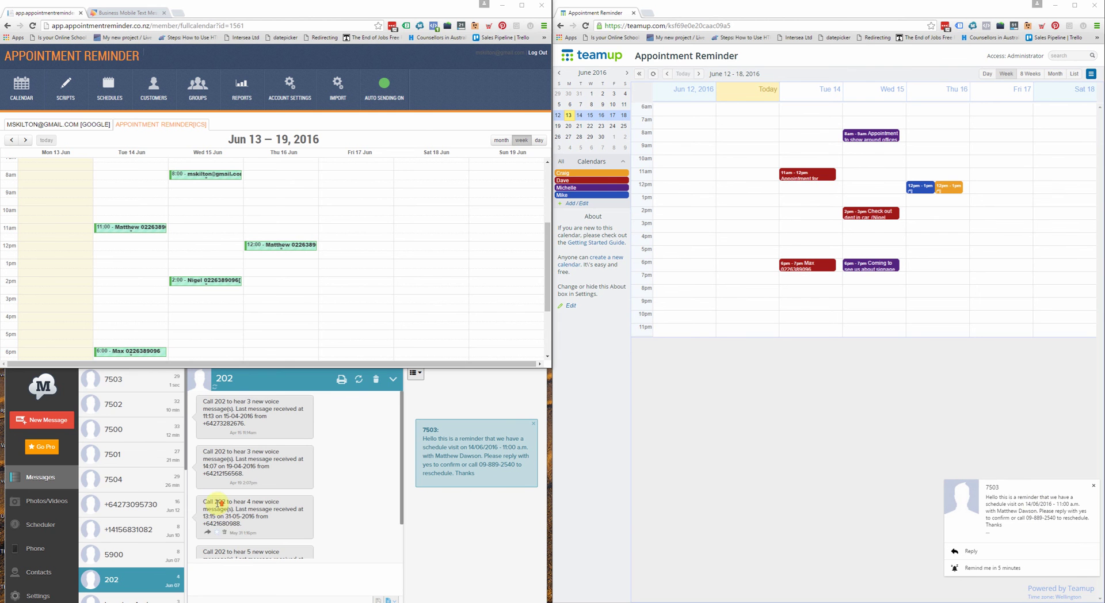
{"action": "left_click", "coordinate": [137, 387]}
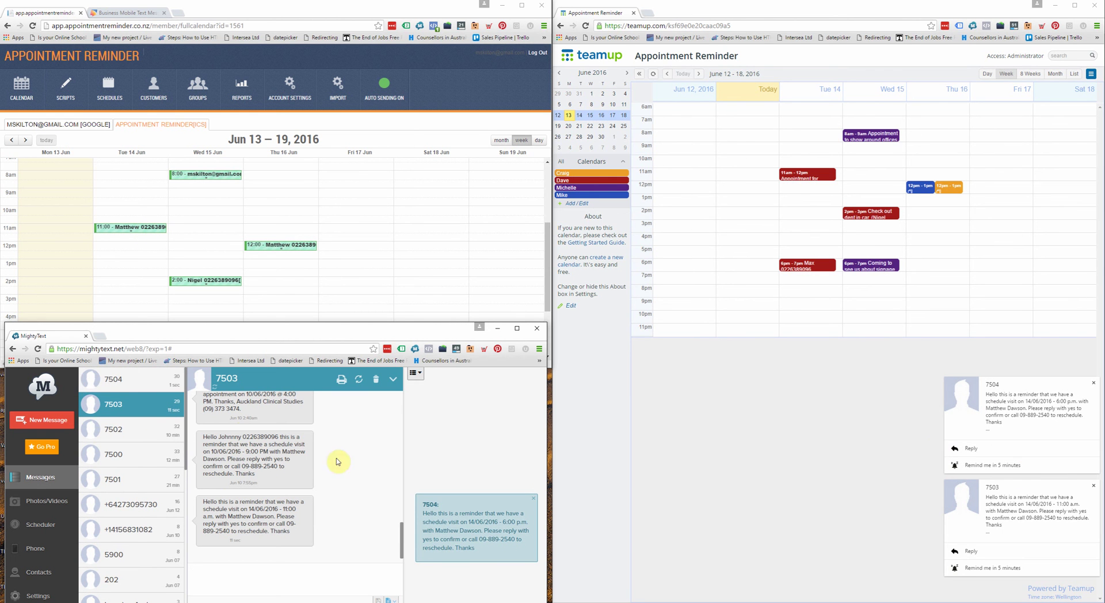
- Reply 'Yes thanks will be there.' in the 7503 conversation
{"action": "left_click", "coordinate": [296, 571]}
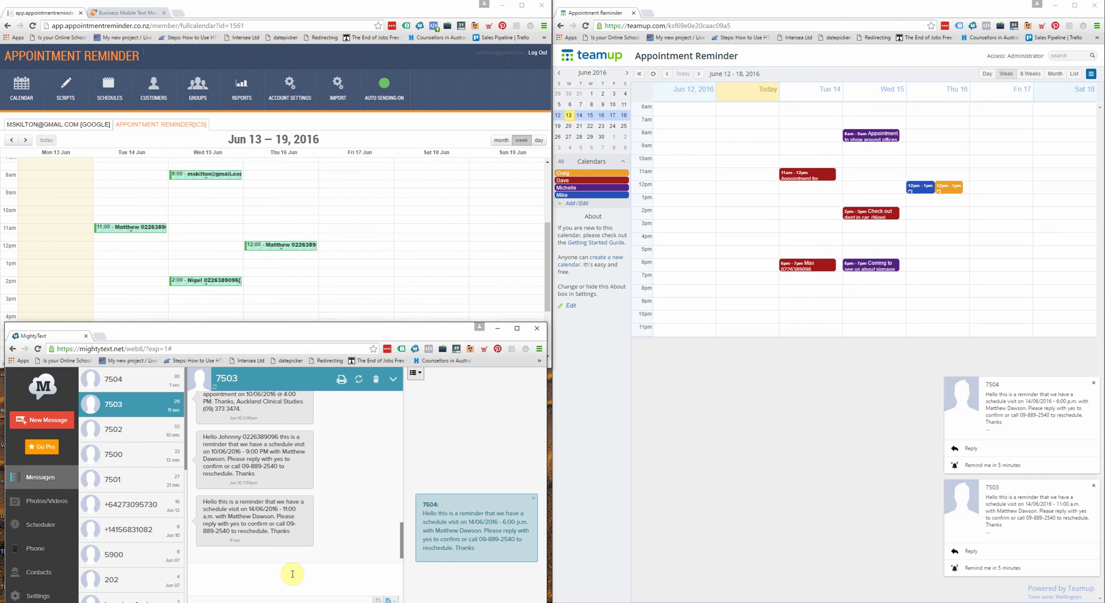
{"action": "type", "text": "Yes thanks "}
{"action": "type", "text": "will be ther"}
{"action": "type", "text": "e.!"}
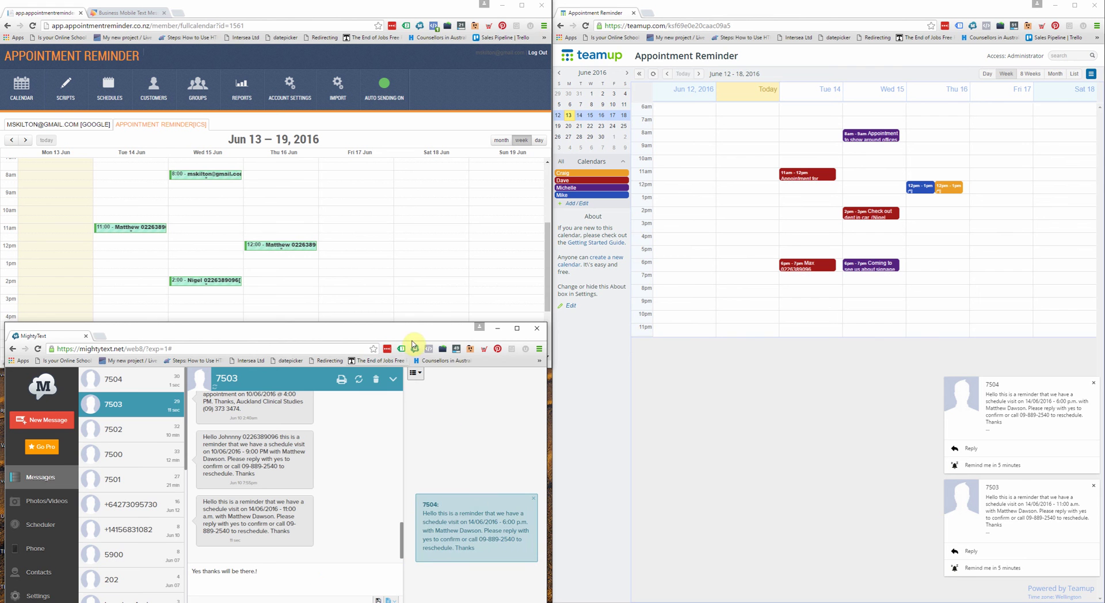
{"action": "left_click_drag", "start_coordinate": [412, 343], "coordinate": [411, 292]}
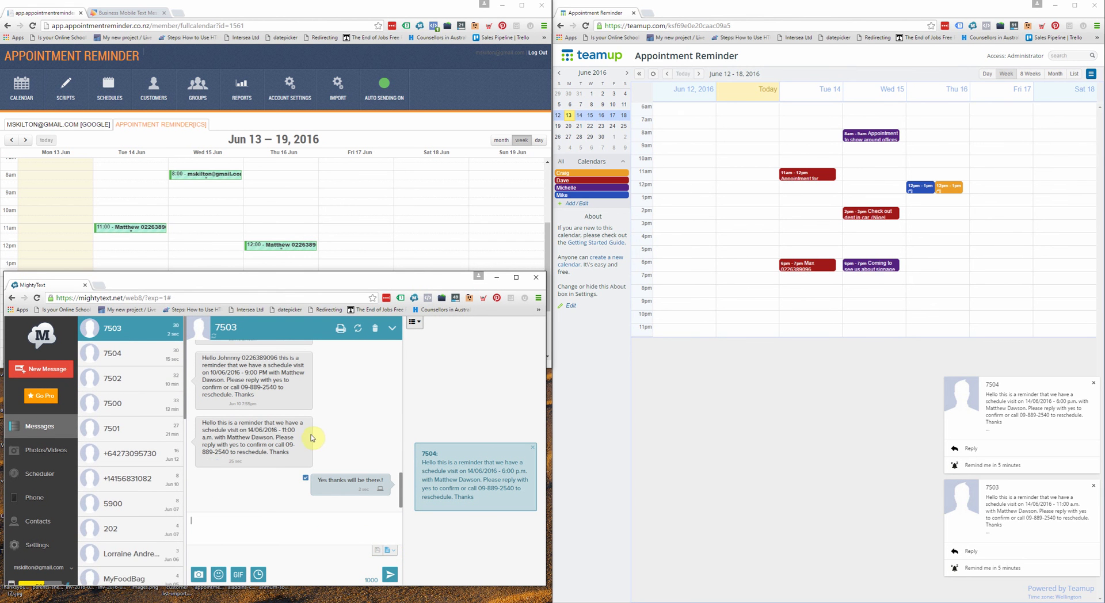
{"action": "left_click_drag", "start_coordinate": [283, 284], "coordinate": [282, 332]}
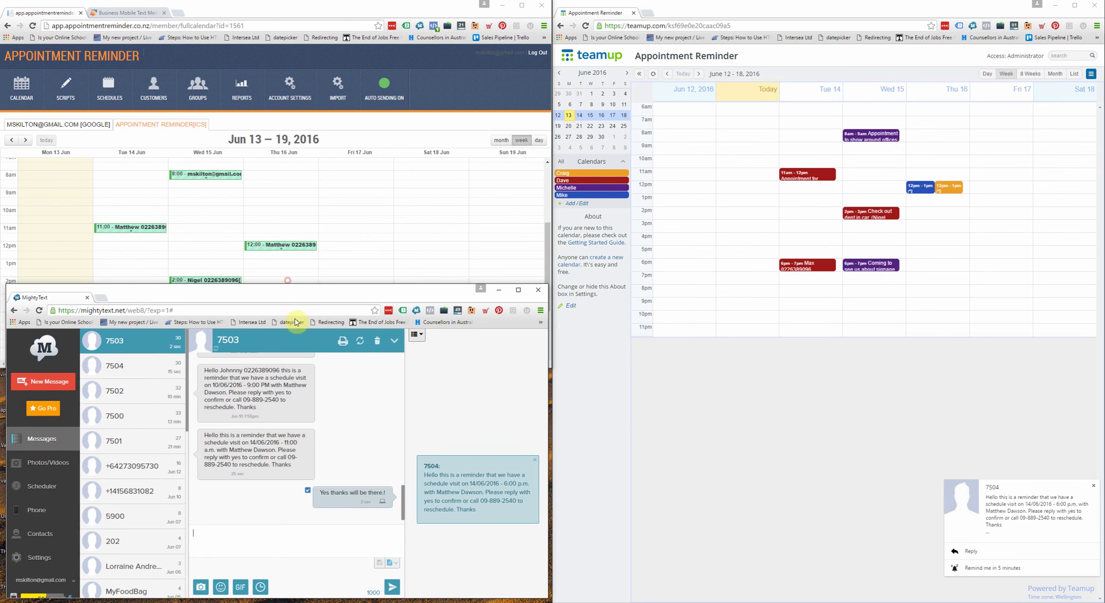
- Reload Appointment Reminder and locate the Tue 14 11:00 appointment now marked confirmed
{"action": "left_click", "coordinate": [55, 13]}
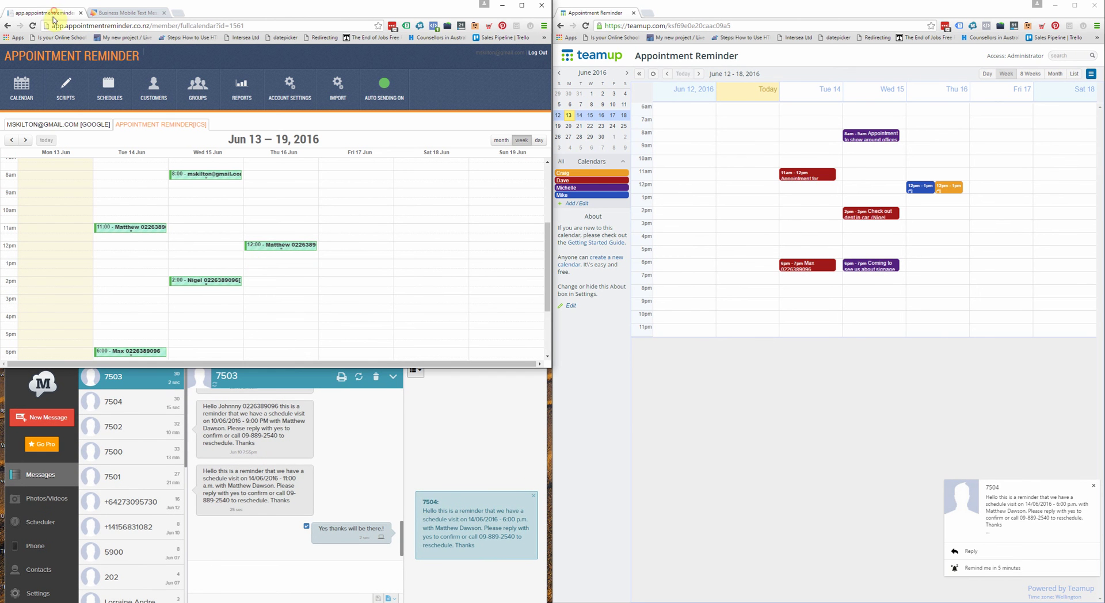
{"action": "left_click", "coordinate": [32, 26]}
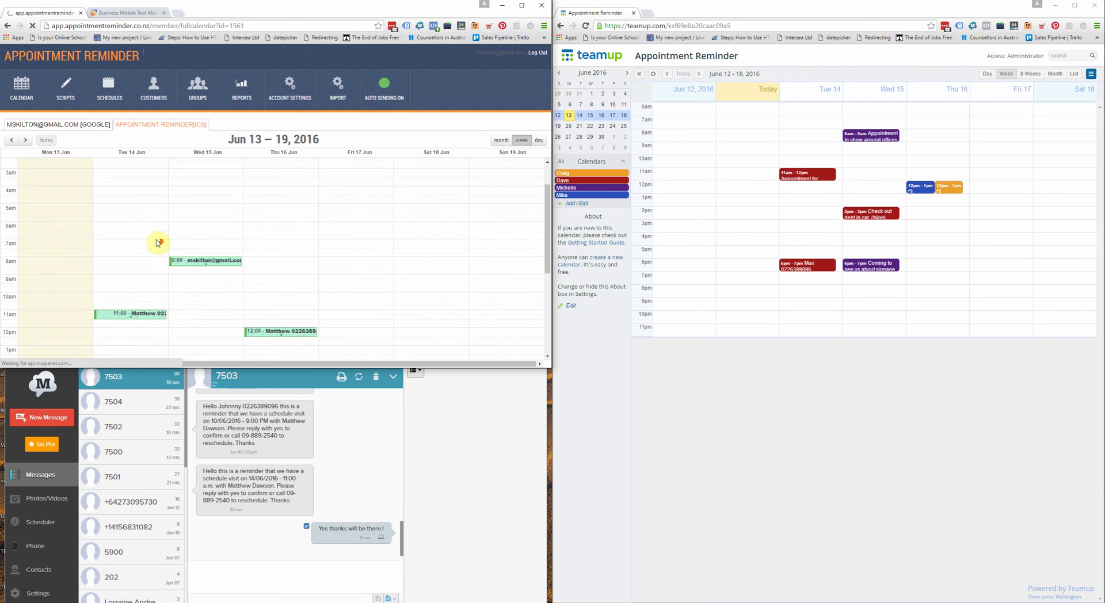
{"action": "scroll", "coordinate": [156, 241], "scroll_direction": "down", "scroll_amount": 4}
{"action": "scroll", "coordinate": [99, 193], "scroll_direction": "up", "scroll_amount": 1}
{"action": "scroll", "coordinate": [99, 193], "scroll_direction": "up", "scroll_amount": 1}
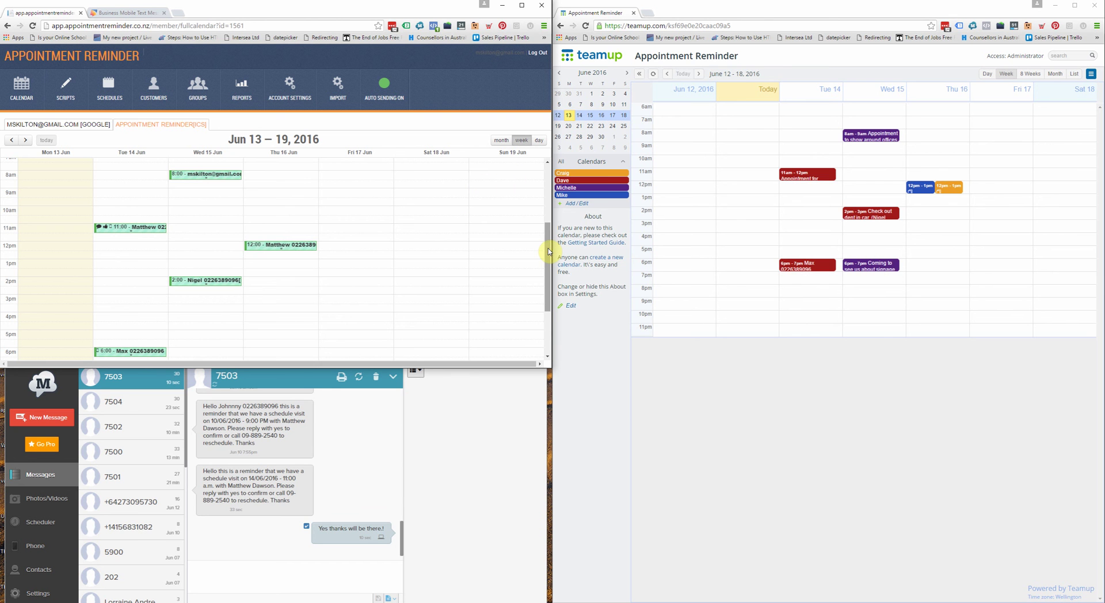
{"action": "left_click_drag", "start_coordinate": [547, 248], "coordinate": [546, 221]}
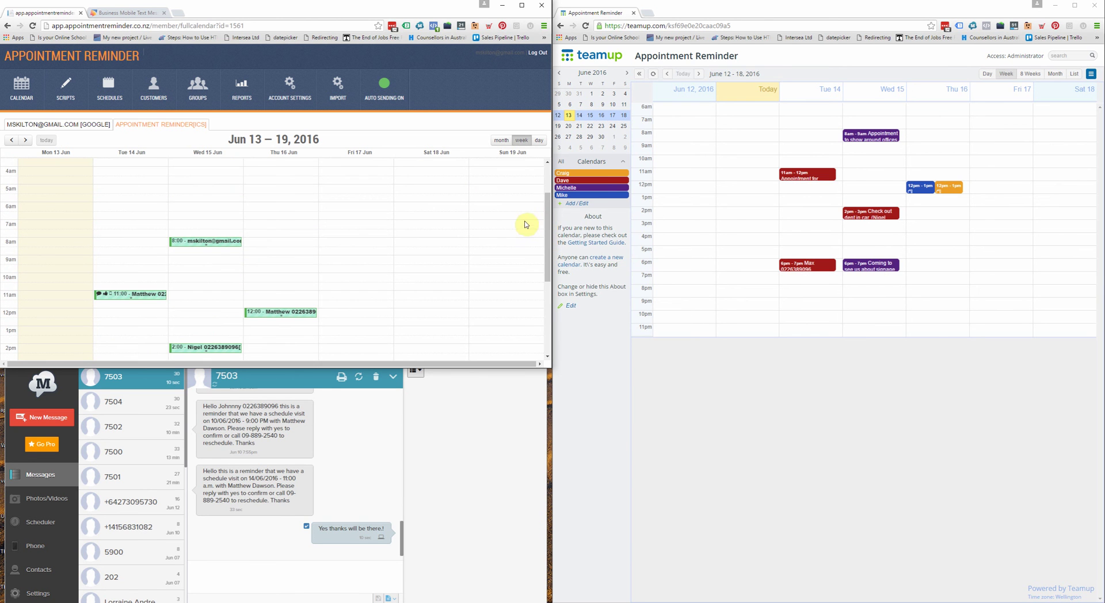